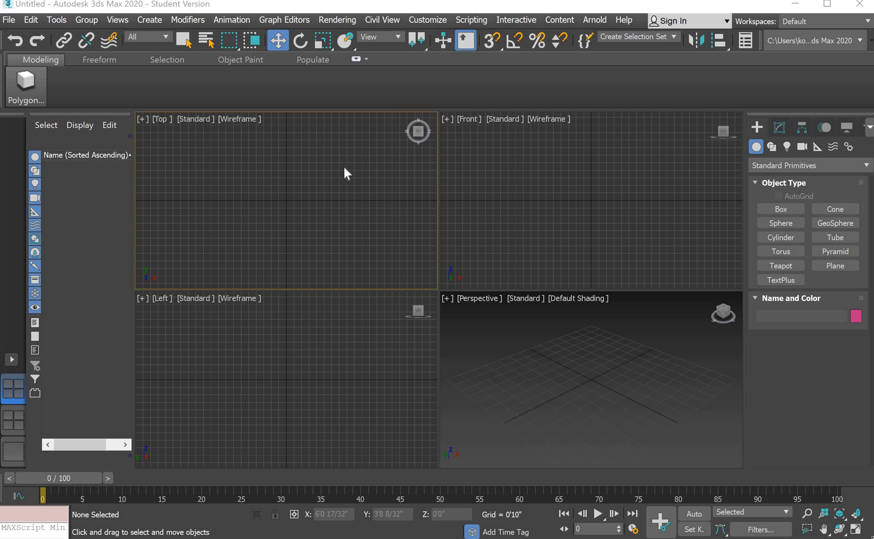
Step: Set the display units to US Standard feet with fractional inches at 1/32 precision, with inches as the default unit
left_click(422, 20)
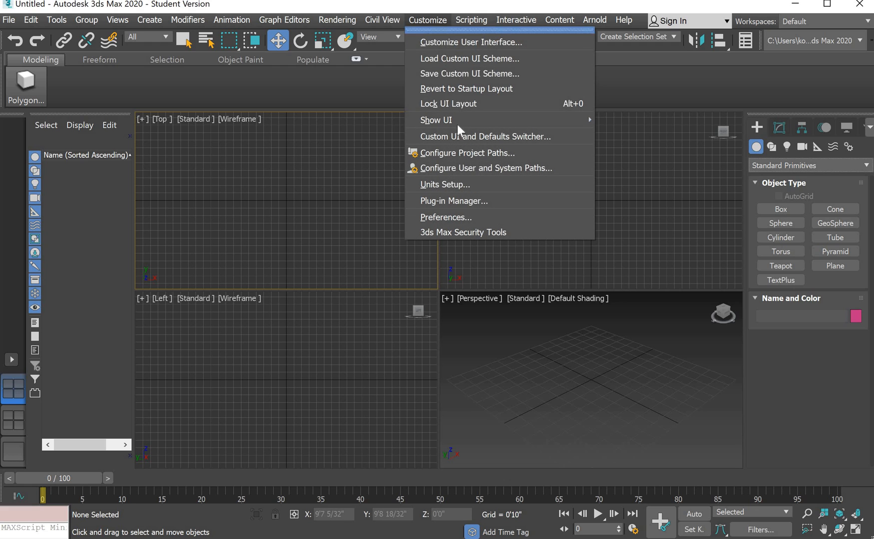
left_click(462, 189)
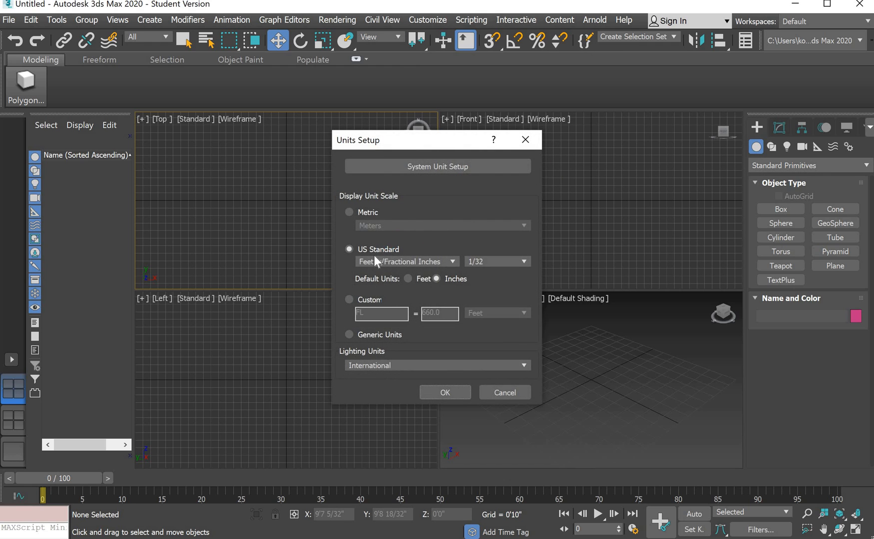
left_click(349, 250)
left_click(446, 279)
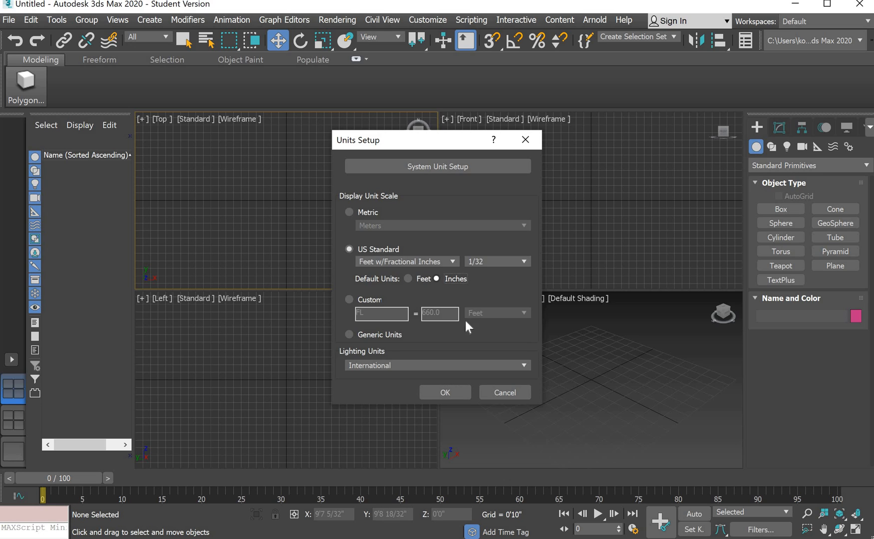
left_click(448, 398)
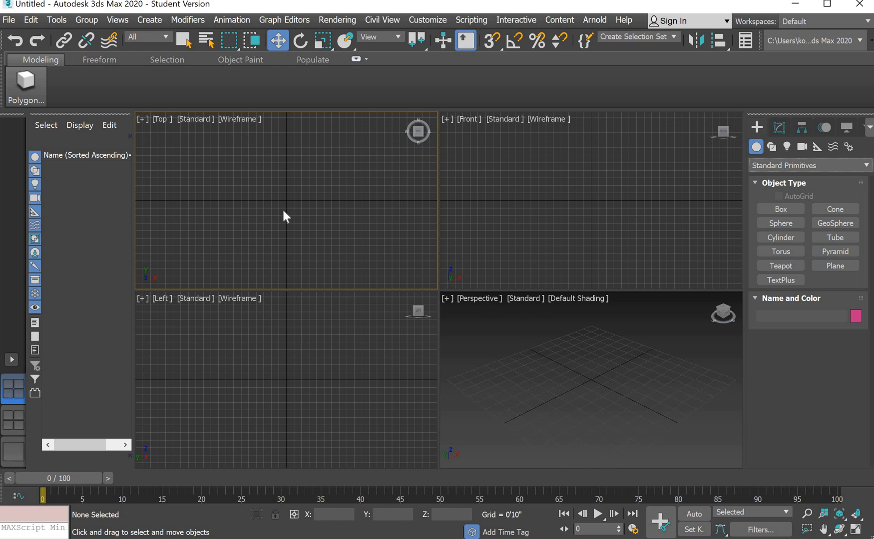
left_click(12, 361)
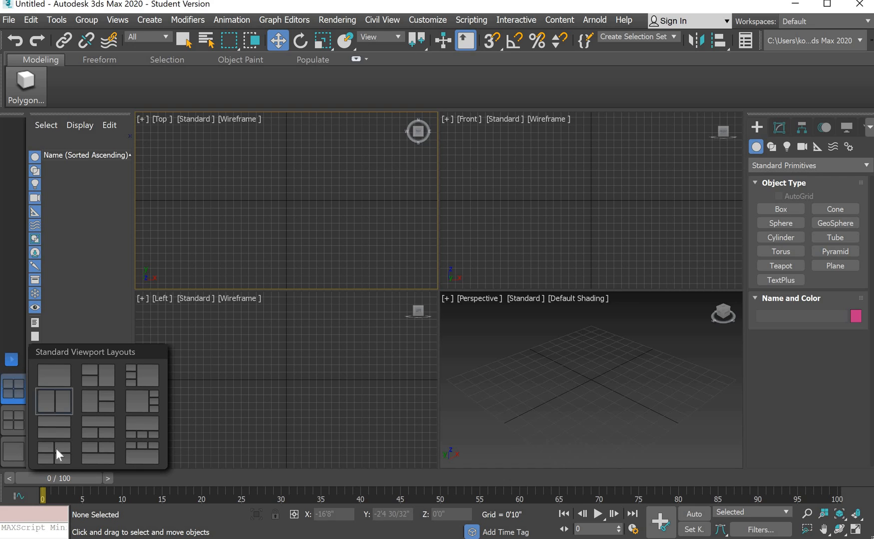
left_click(233, 258)
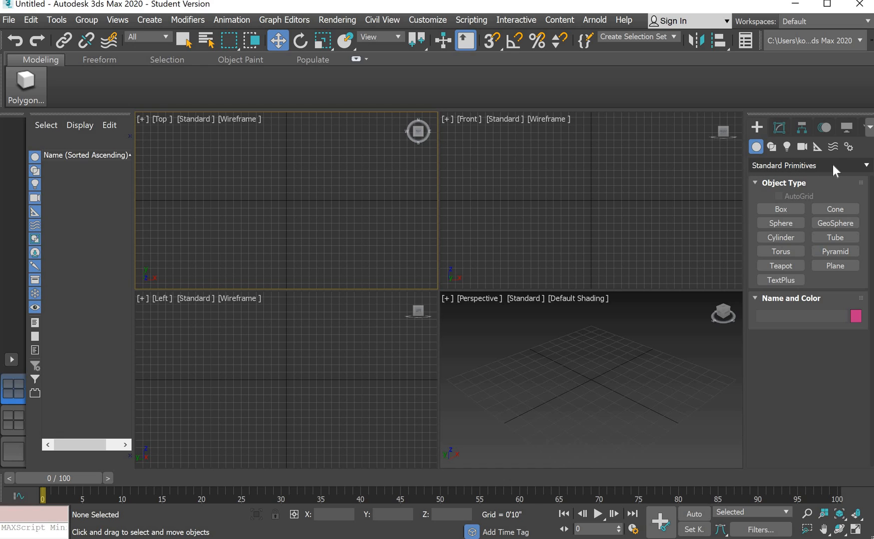
Step: Create an Extended Primitives ChamferBox in the Top viewport, about 8'9" long, 15'6" wide and 3'2" high
left_click(848, 164)
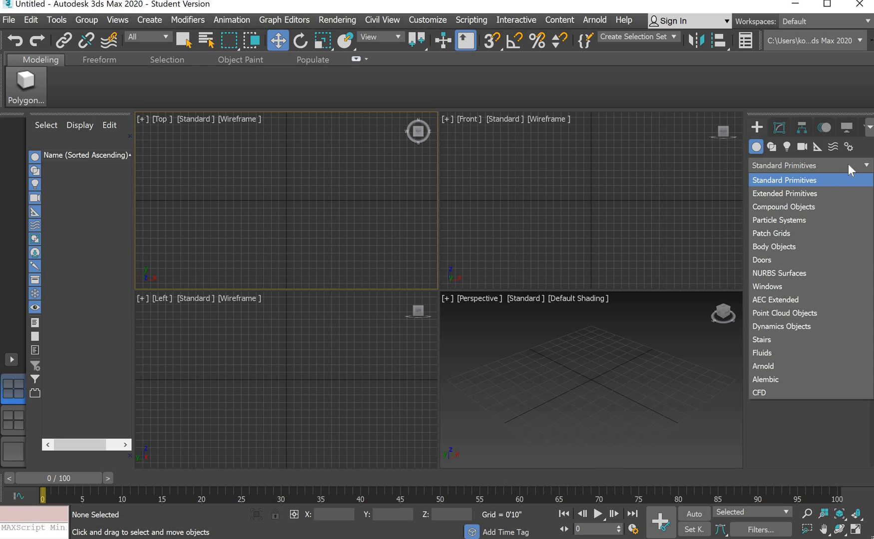
left_click(786, 195)
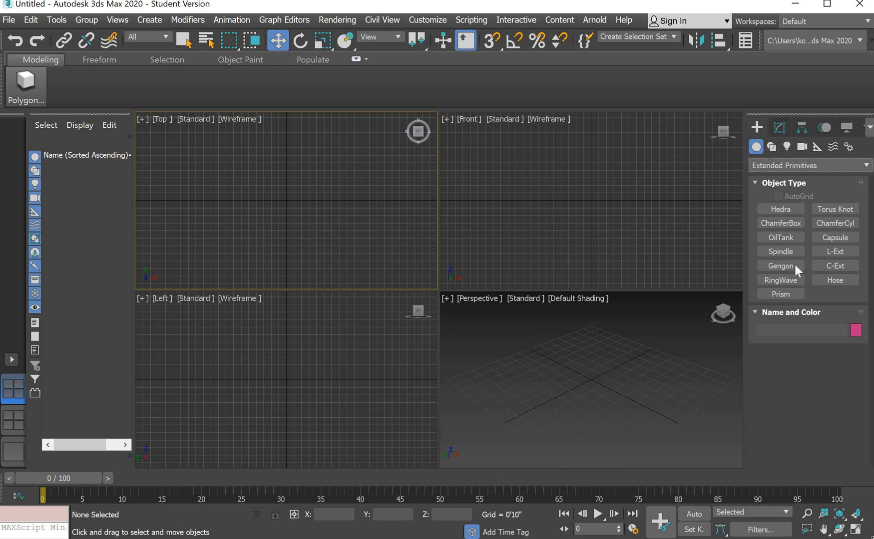
left_click(784, 225)
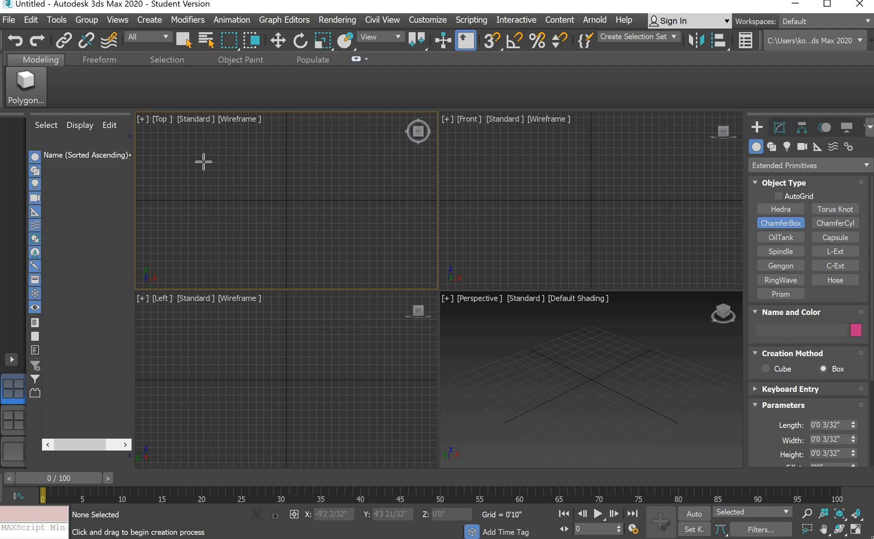
left_click_drag(205, 161, 347, 240)
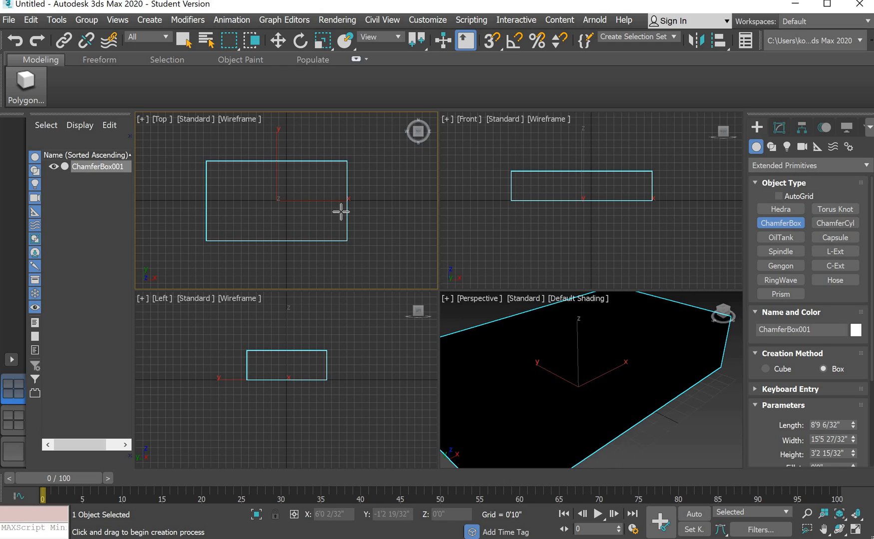
left_click(341, 212)
Step: Set the chamfer box's length to 4', width to 18" and height to 2"
scroll(803, 219, "down", 1)
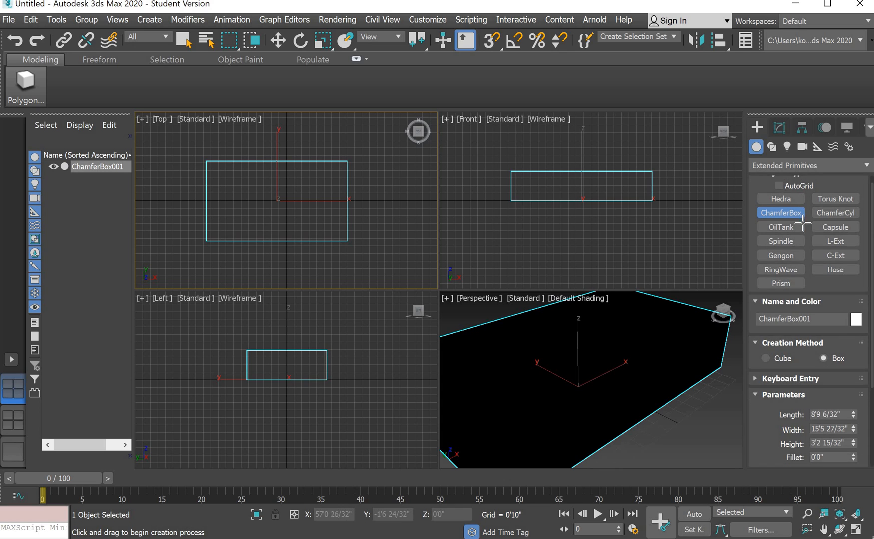
scroll(802, 223, "down", 6)
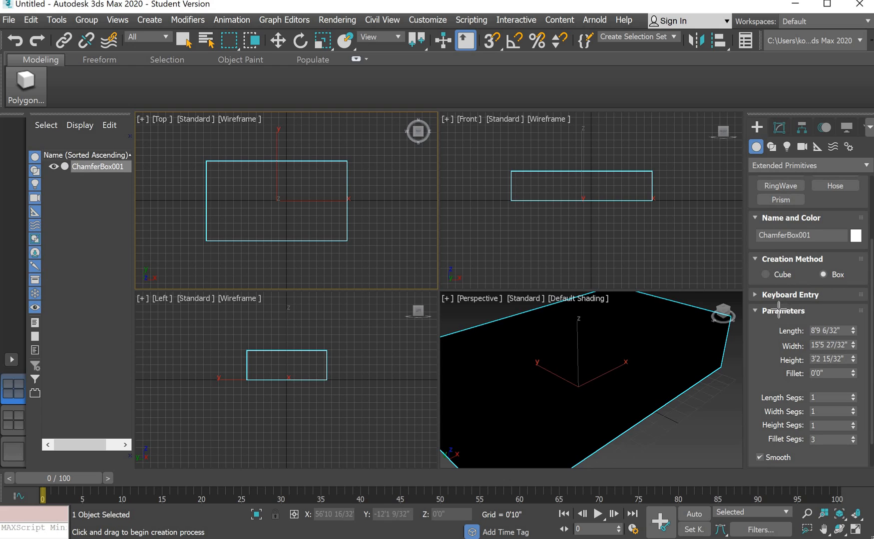
scroll(770, 318, "down", 3)
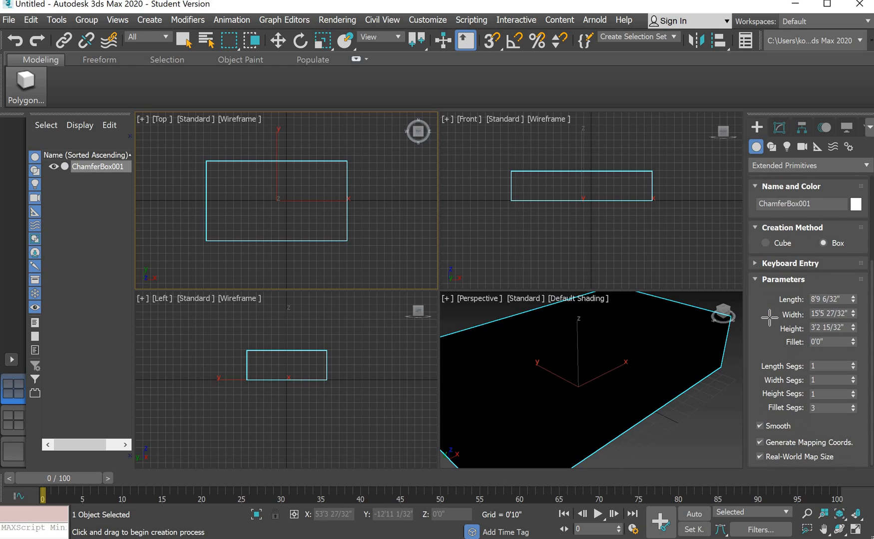
scroll(769, 318, "down", 1)
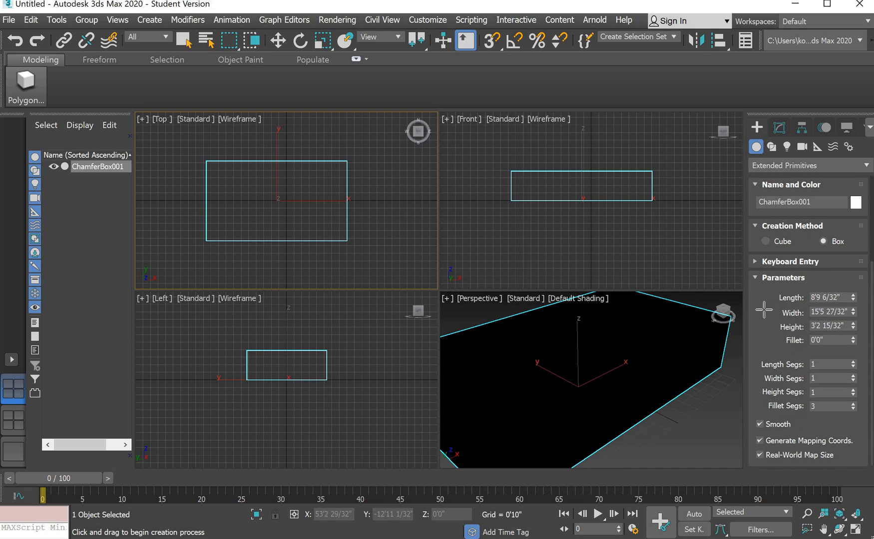
left_click(756, 277)
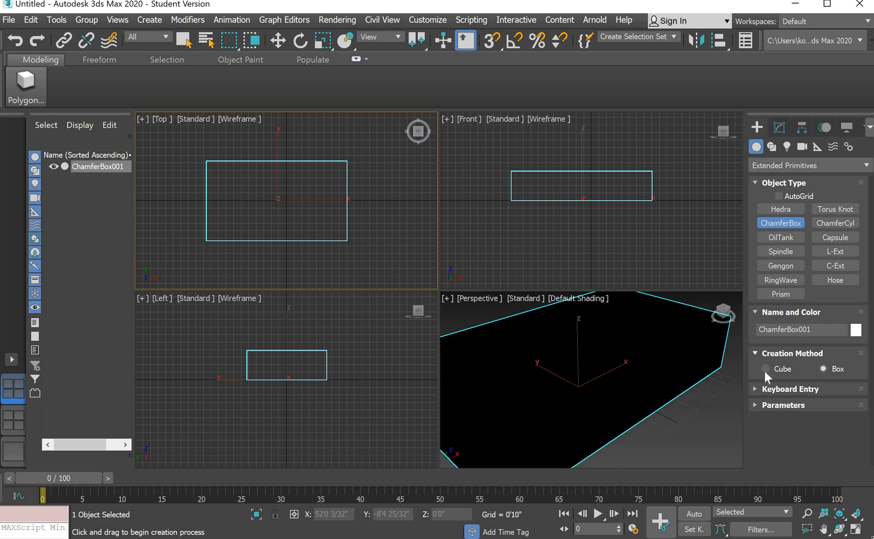
left_click(760, 406)
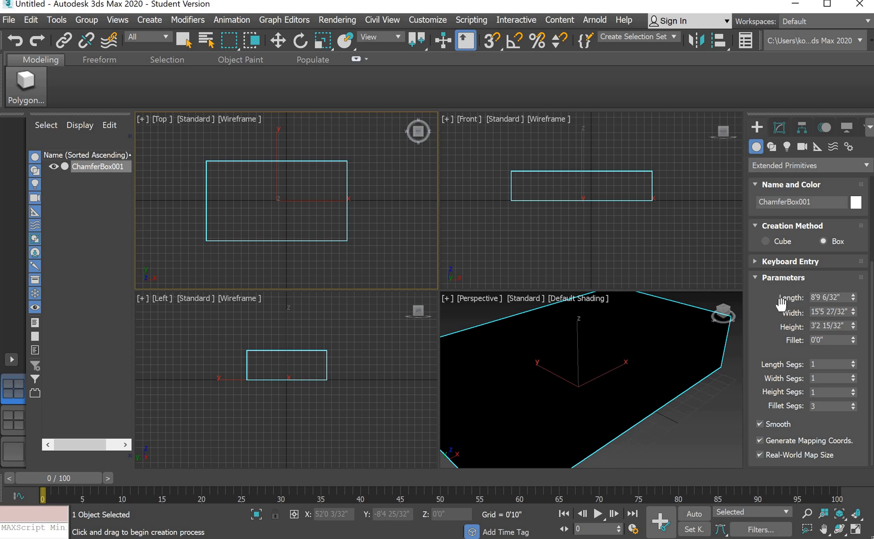
double_click(841, 297)
type("4'")
double_click(831, 312)
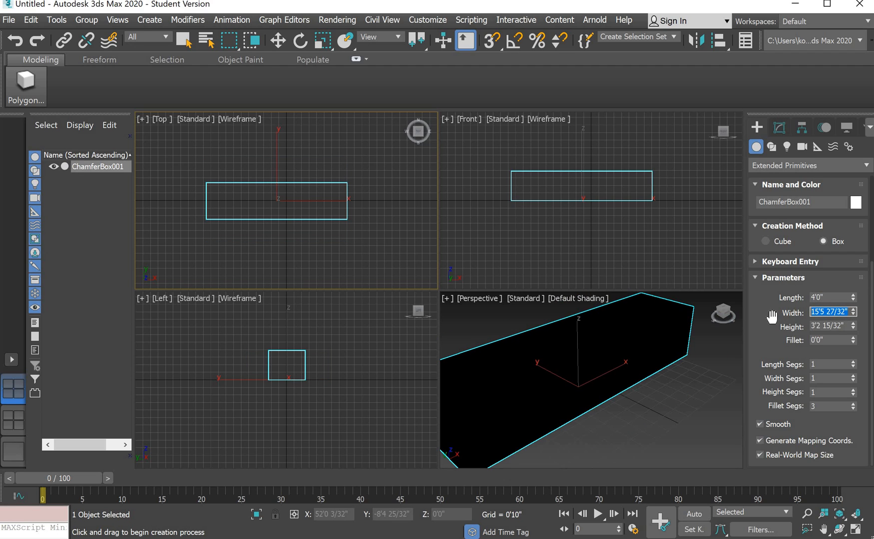
type("18")
double_click(838, 326)
left_click_drag(848, 326, 784, 328)
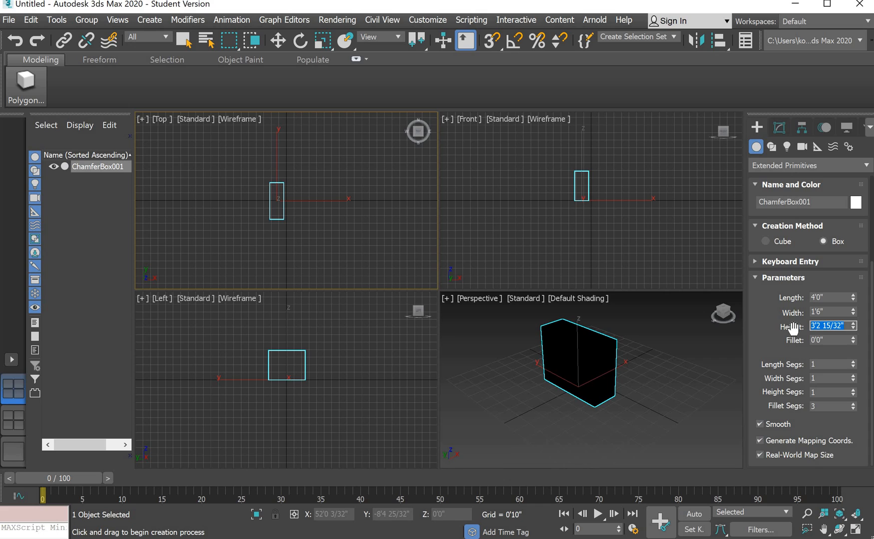
type("2")
Step: Round the chamfer box's edges with a 0.25" fillet
left_click(842, 341)
left_click_drag(840, 341, 720, 339)
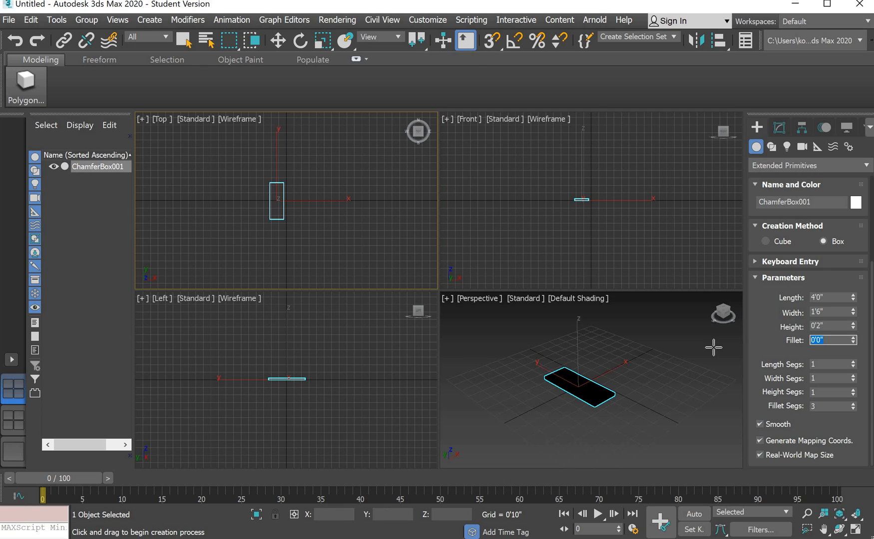
type(".25")
key("Return")
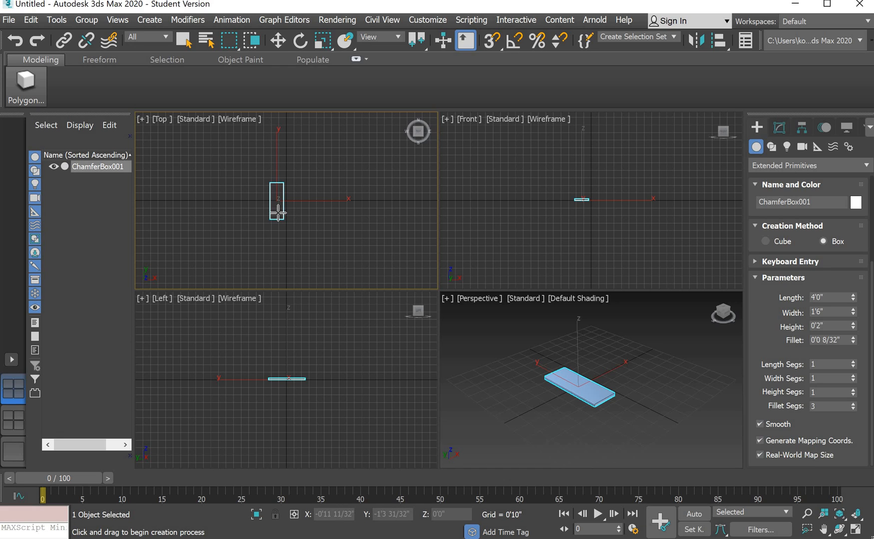
Step: Move the chamfer box to the world origin by setting its X, Y and Z position to 0
key("w")
right_click(276, 215)
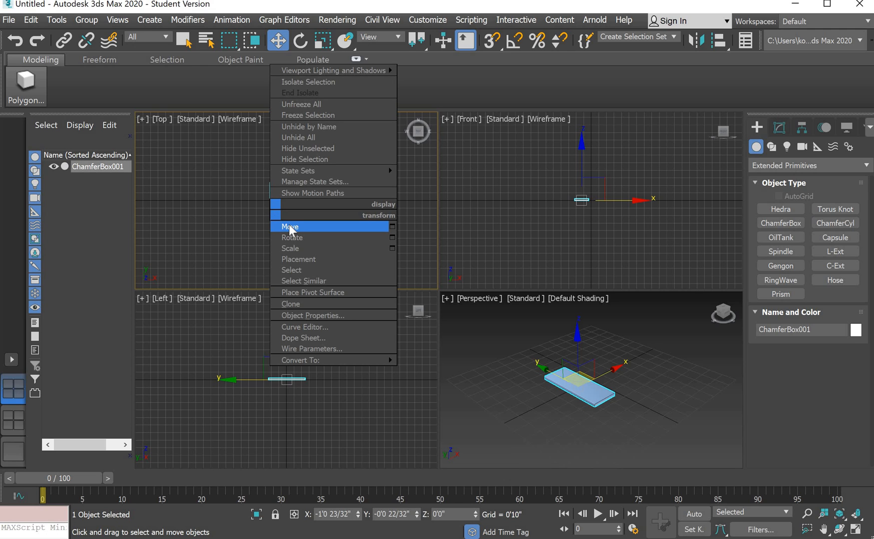
left_click(291, 228)
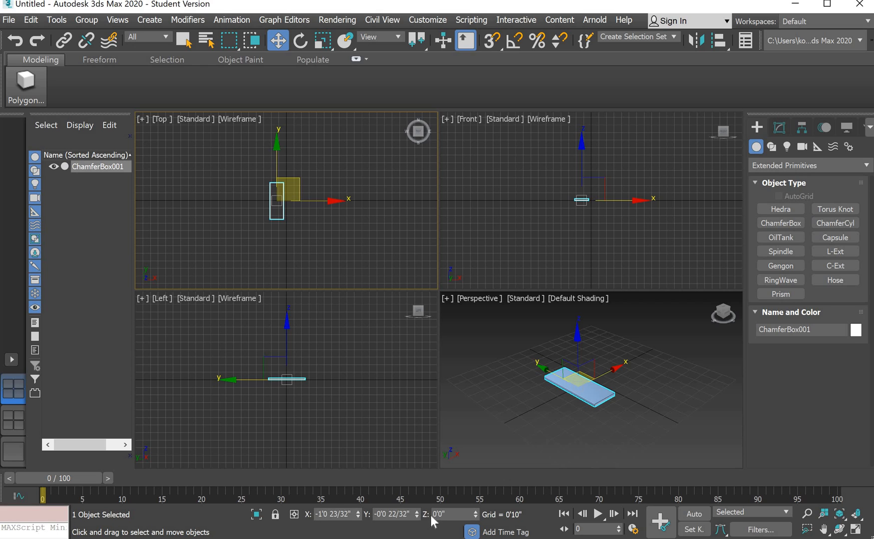
left_click(333, 515)
left_click_drag(354, 515, 296, 513)
type("0")
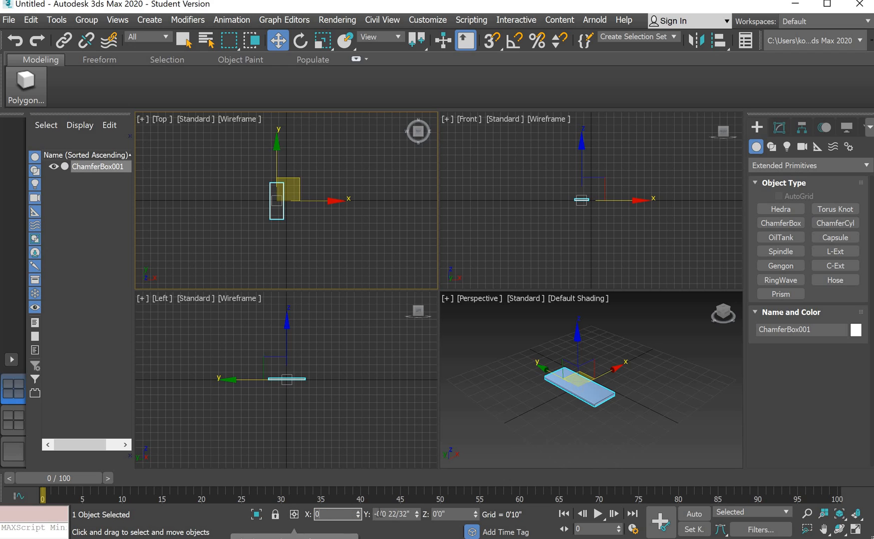
key("Return")
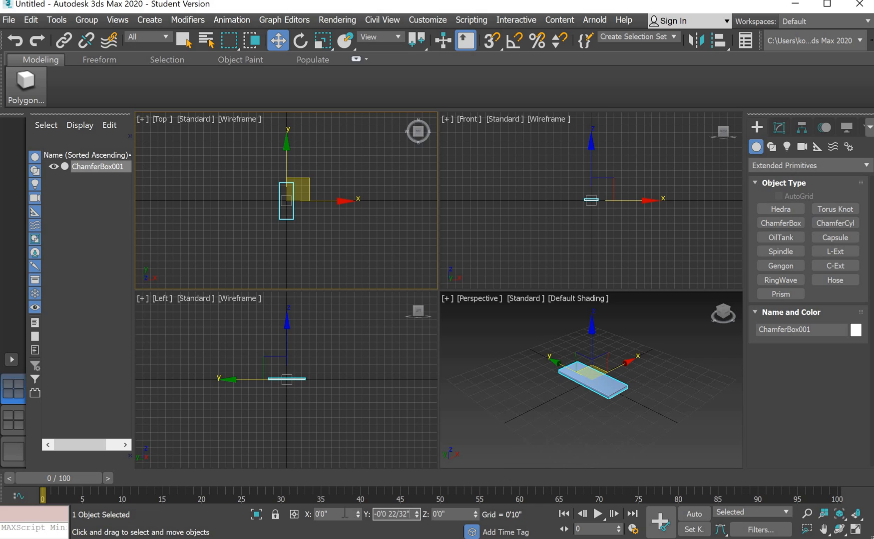
type("0")
left_click_drag(454, 515, 402, 514)
type("0")
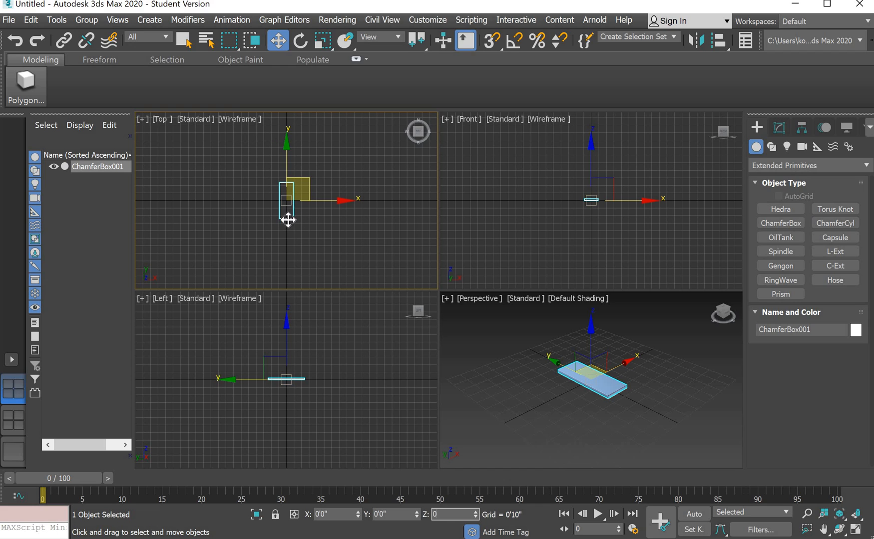
Step: Set up a 1D Array of 18 instances of the chamfer box with incremental moves of -1'0" in X and 9" in Z
left_click(61, 19)
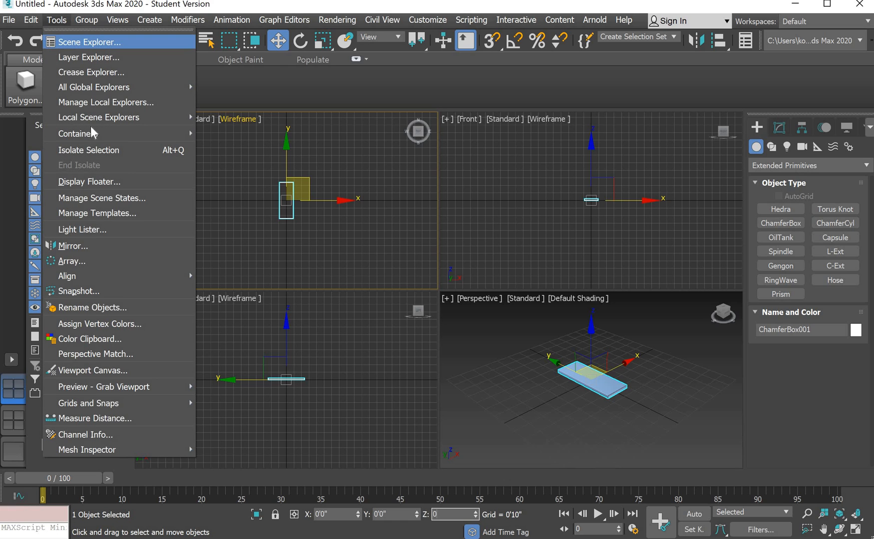
left_click(93, 261)
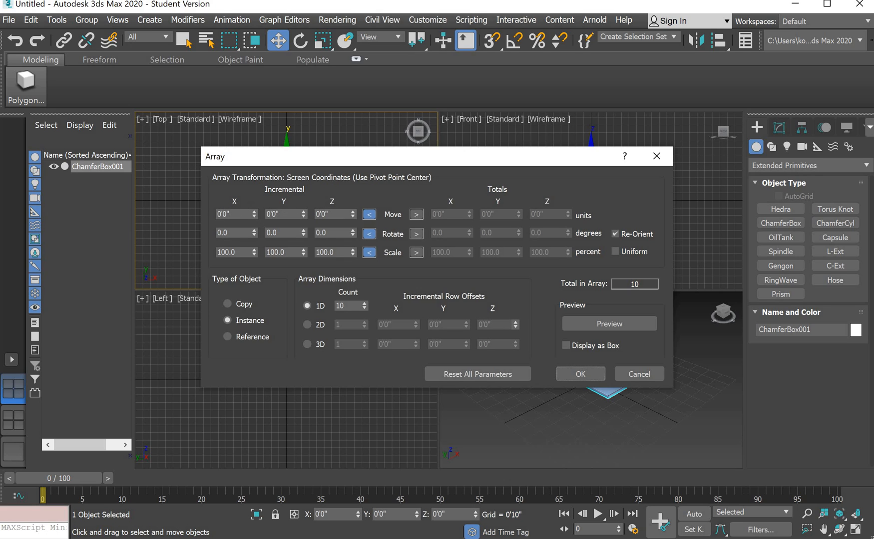
left_click(226, 214)
type("-1")
left_click_drag(334, 214, 303, 214)
type("9")
double_click(352, 306)
type("18")
Step: Preview the stair tread array, inspect it in the Perspective viewport, and create it
left_click(578, 322)
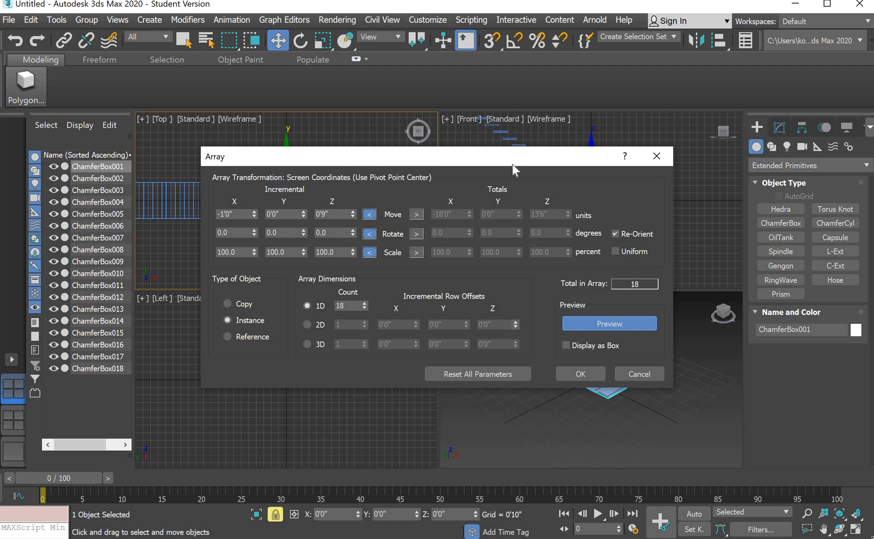
left_click_drag(510, 163, 428, 95)
scroll(588, 402, "down", 4)
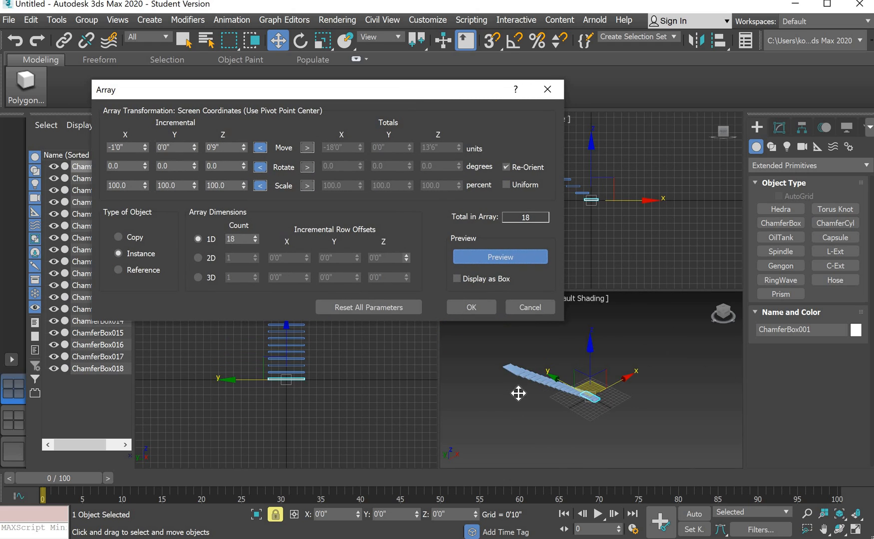
scroll(519, 393, "up", 2)
scroll(522, 392, "down", 2)
scroll(555, 355, "up", 4)
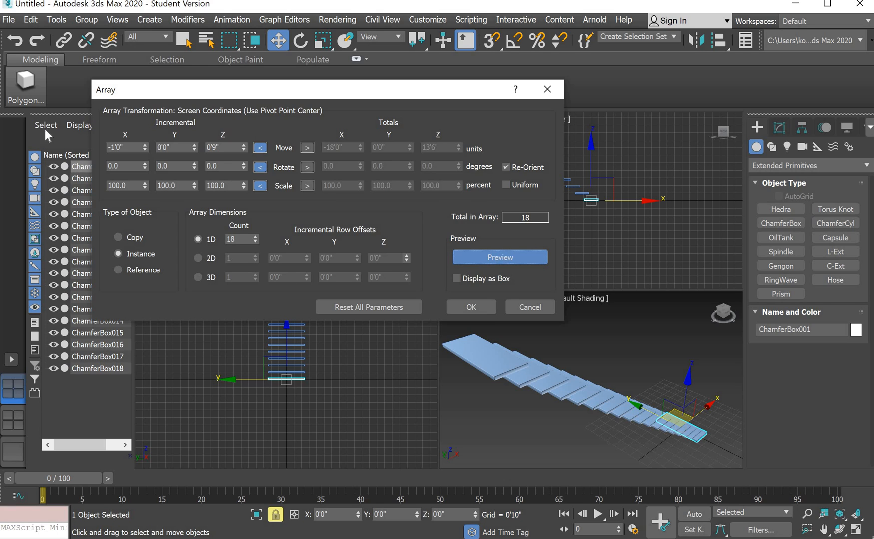
left_click(465, 309)
left_click(471, 308)
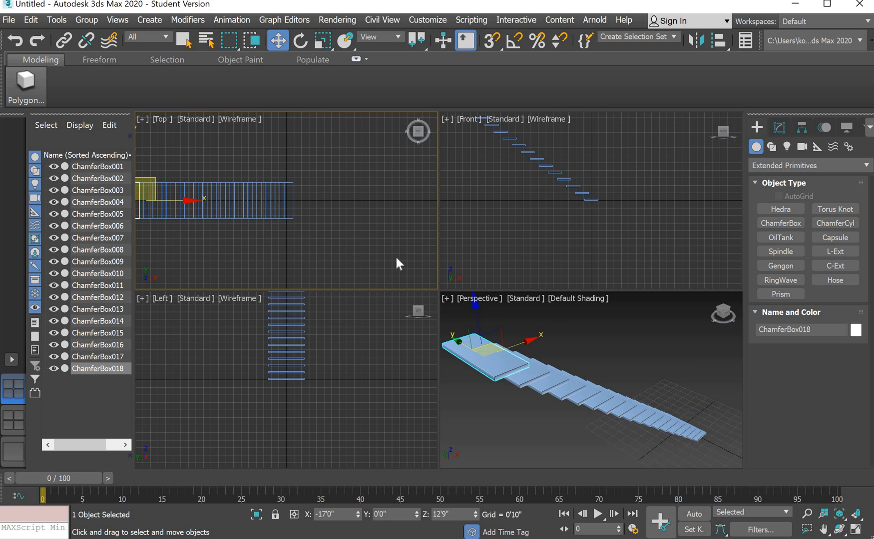
Step: Draw a standard box along the lower edge of the treads in the Top viewport, about 19'8" wide, 0'9" long and 1'0" high
scroll(396, 257, "down", 2)
scroll(231, 228, "up", 2)
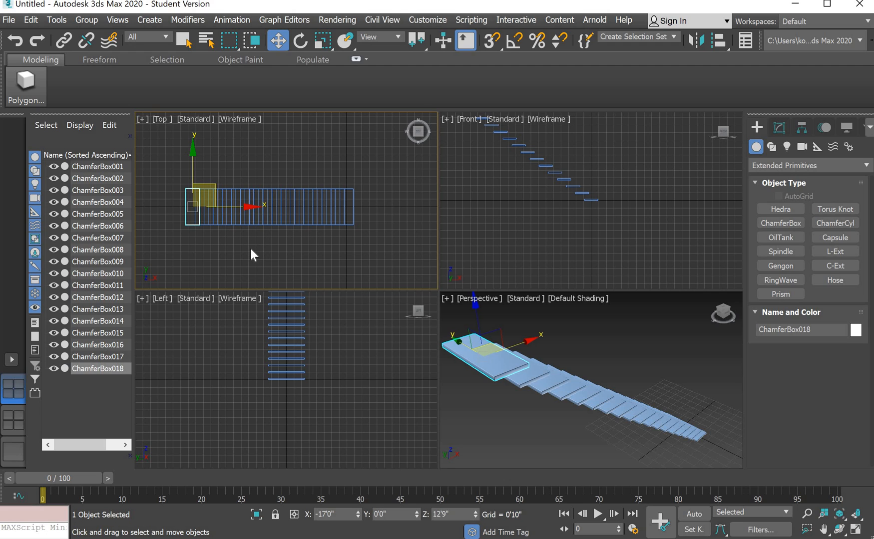
left_click(355, 259)
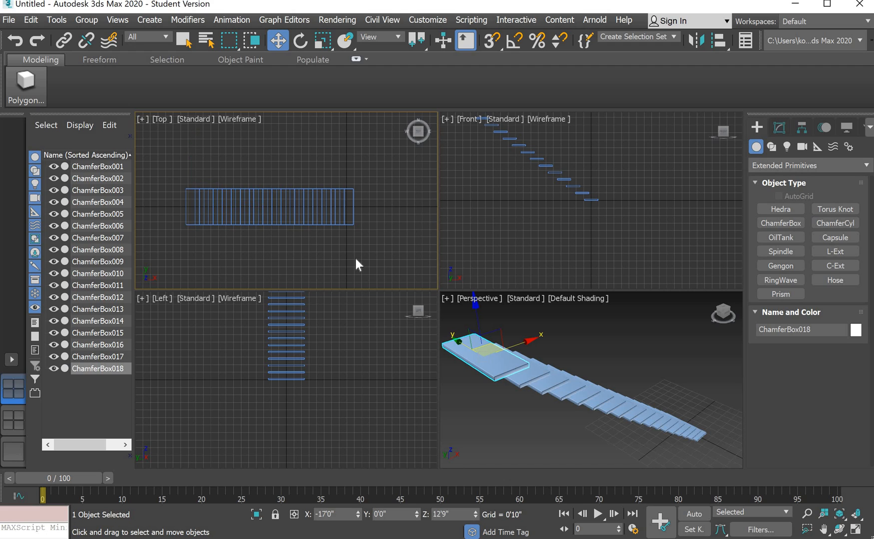
left_click(815, 167)
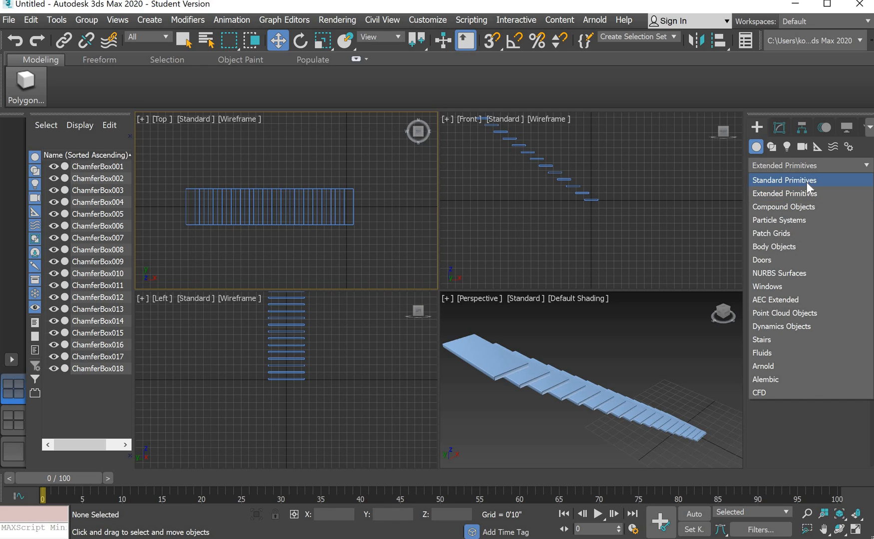
left_click(807, 181)
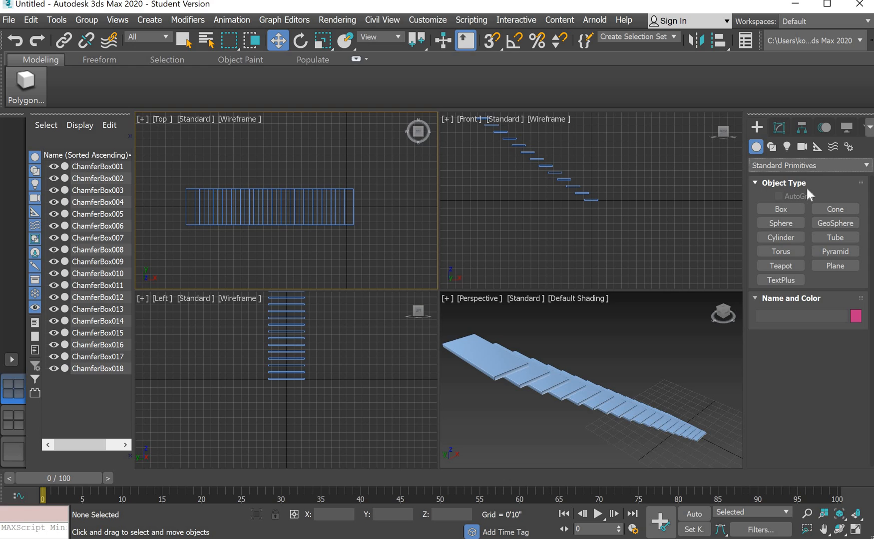
left_click(785, 209)
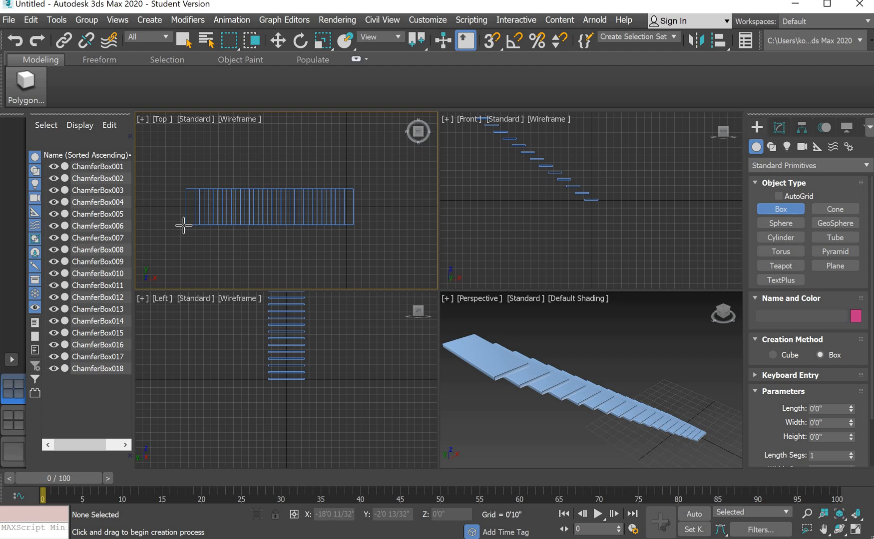
left_click_drag(183, 226, 361, 232)
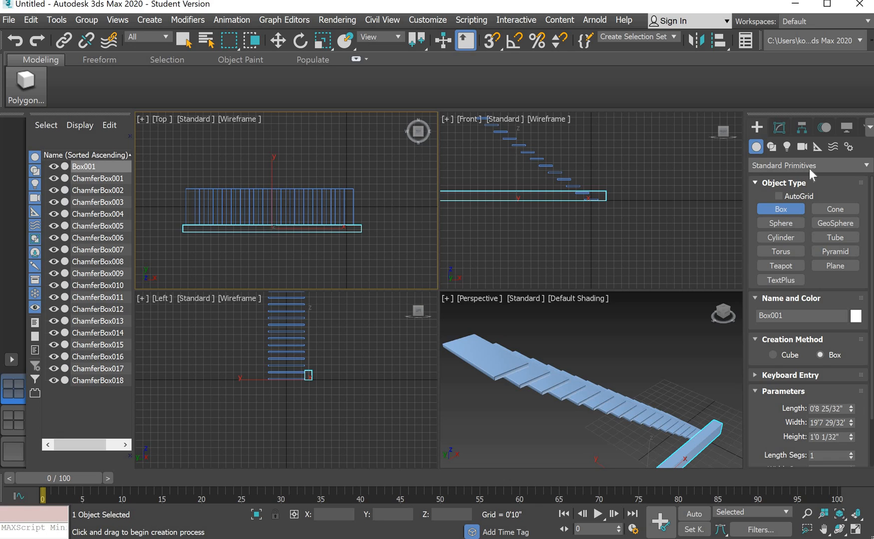
Step: Set the new box's length to 0'6"
scroll(830, 191, "down", 4)
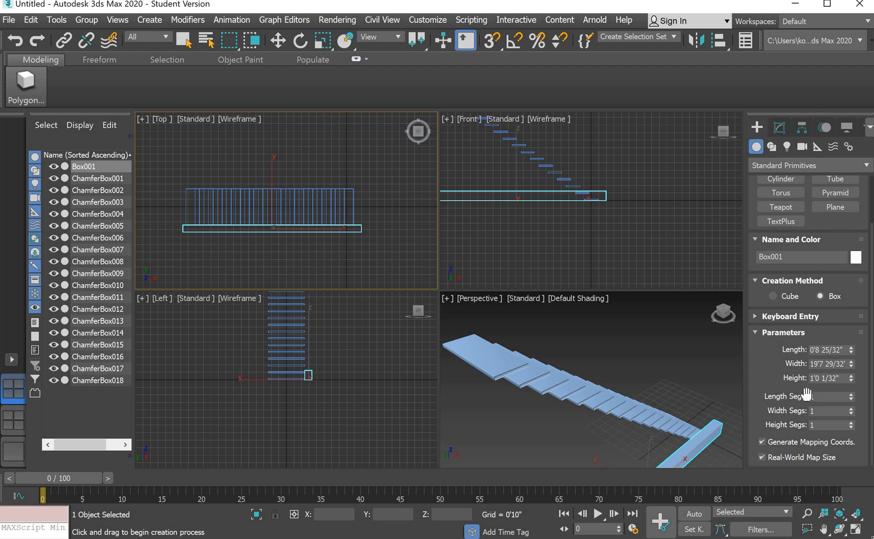
middle_click_drag(545, 331, 590, 383, "alt")
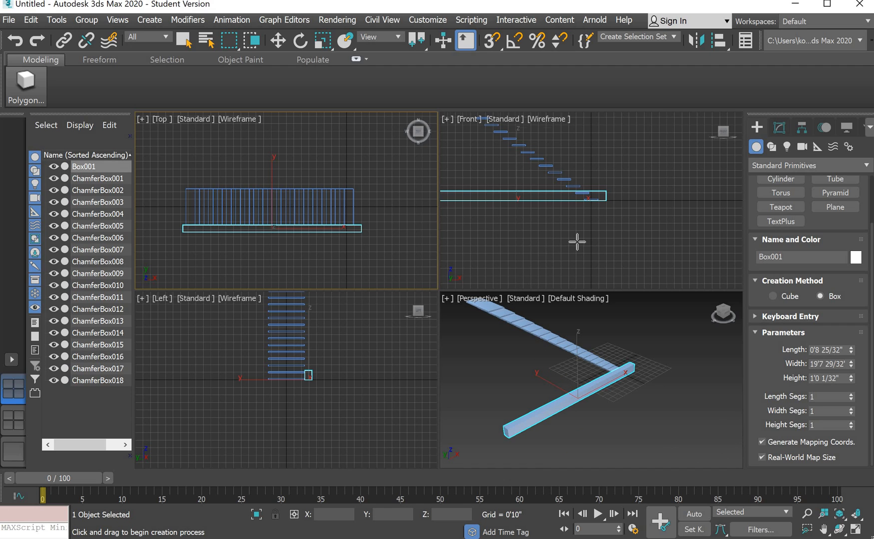
scroll(573, 239, "down", 1)
scroll(549, 217, "down", 1)
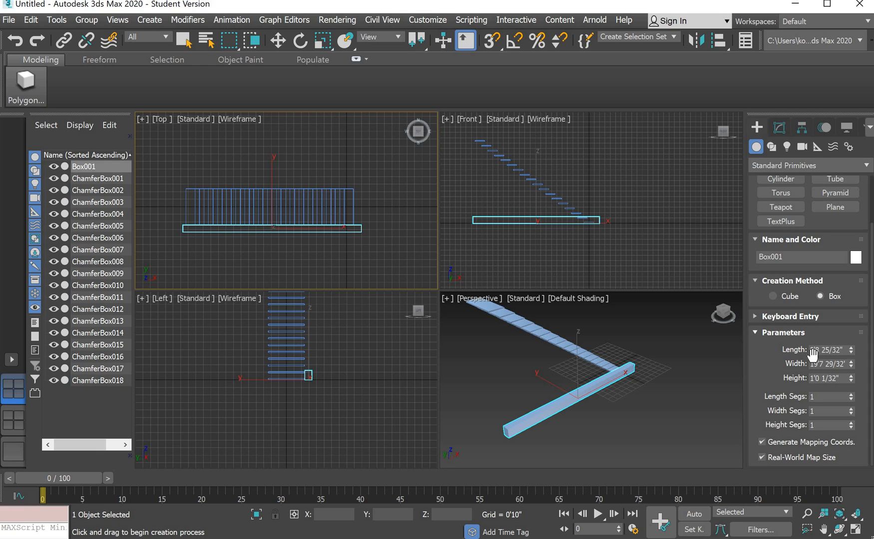
left_click(828, 349)
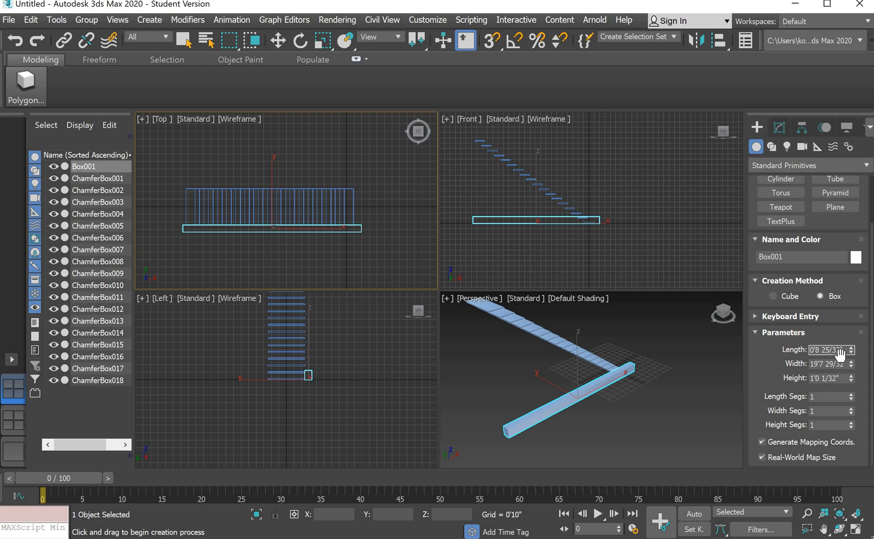
left_click_drag(846, 350, 756, 338)
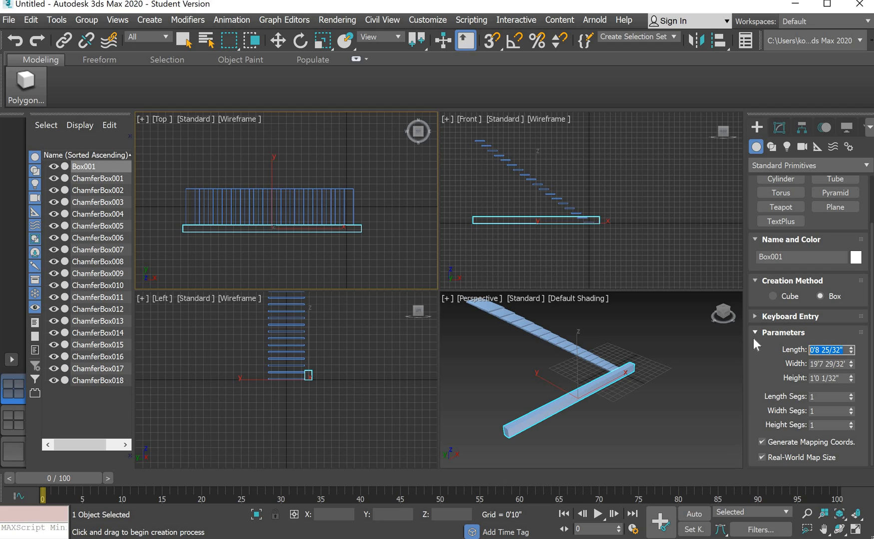
type("1")
type("4")
key("Return")
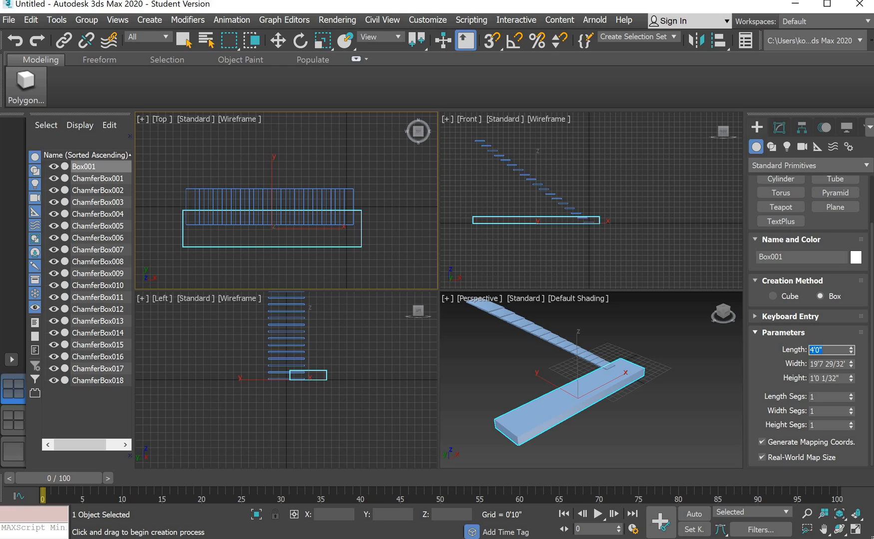
type("6")
key("Tab")
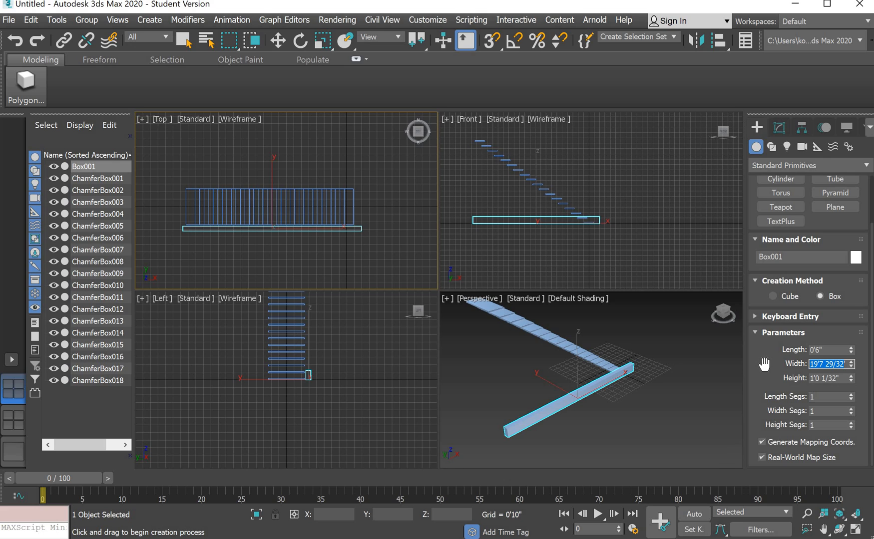
Step: Set the box's width to 22'0"
type("20\"")
key("Return")
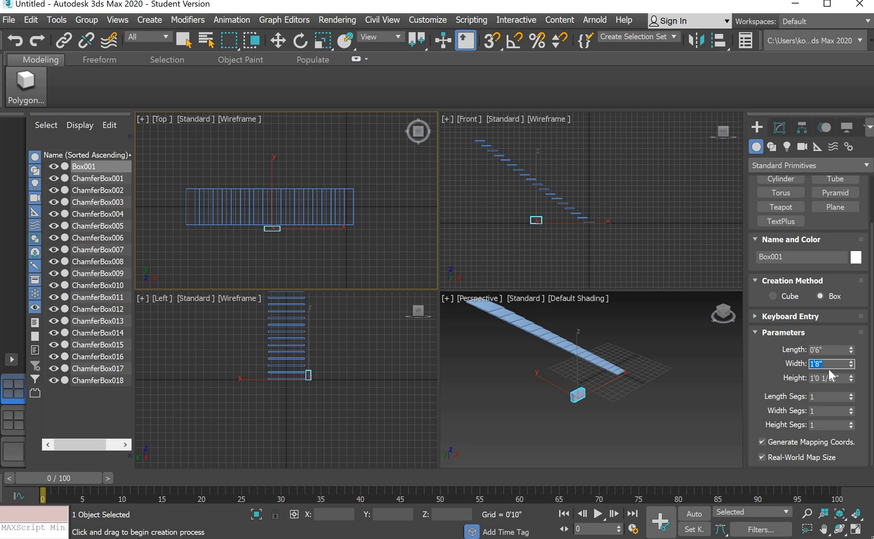
type("20")
key("Return")
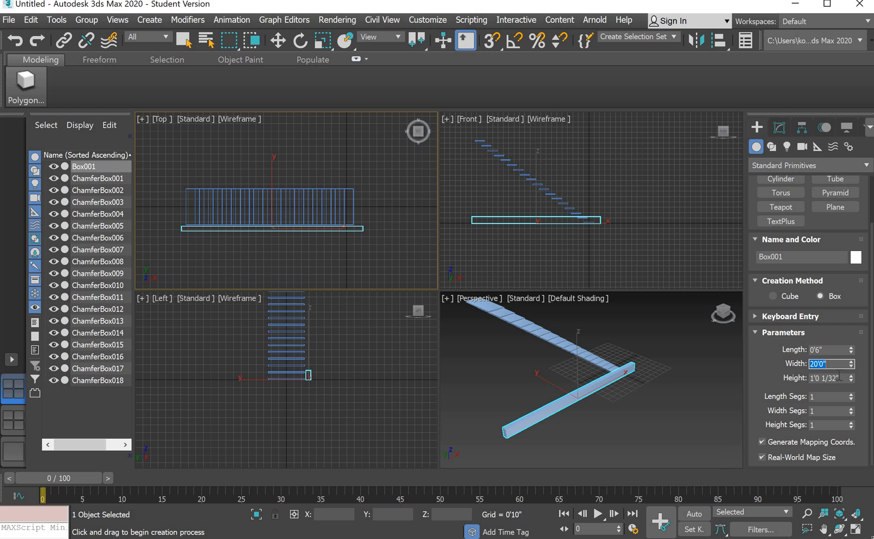
type("22")
Step: Set the box's height to 2'0"
left_click(833, 378)
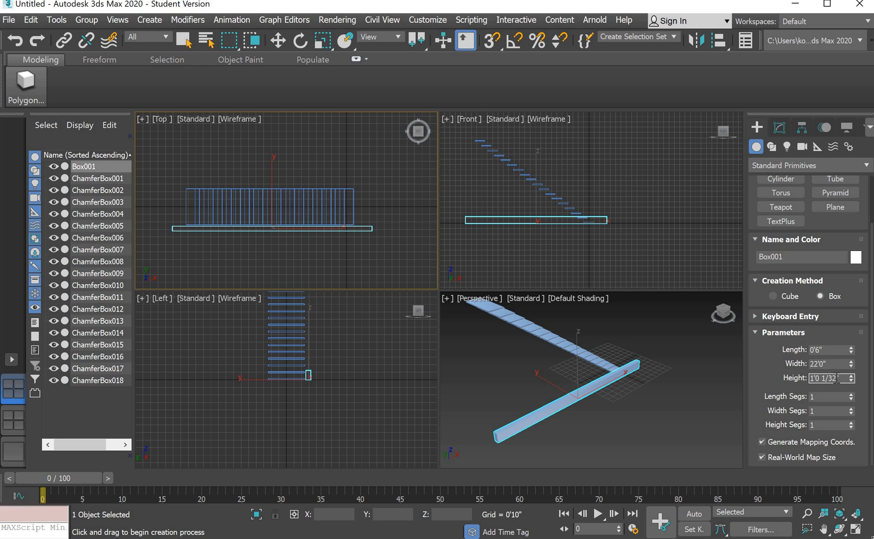
left_click_drag(843, 378, 778, 378)
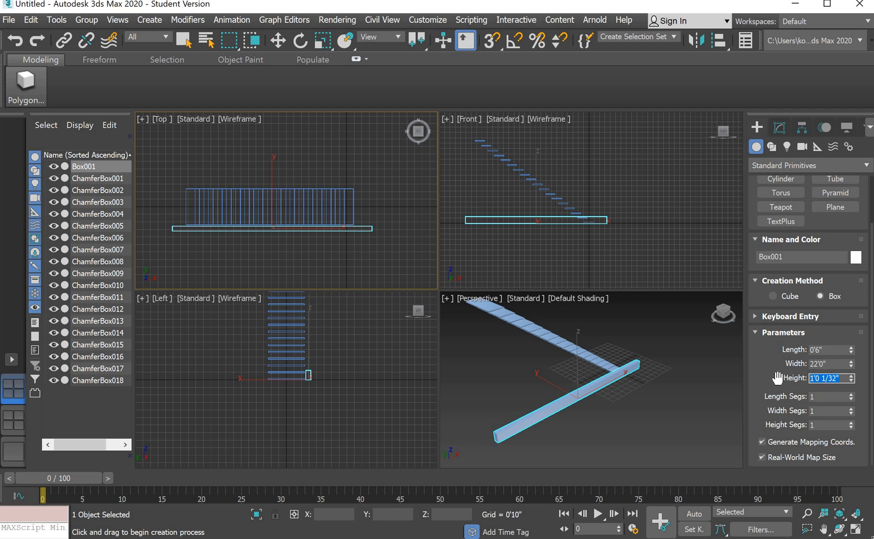
type("2'")
key("Return")
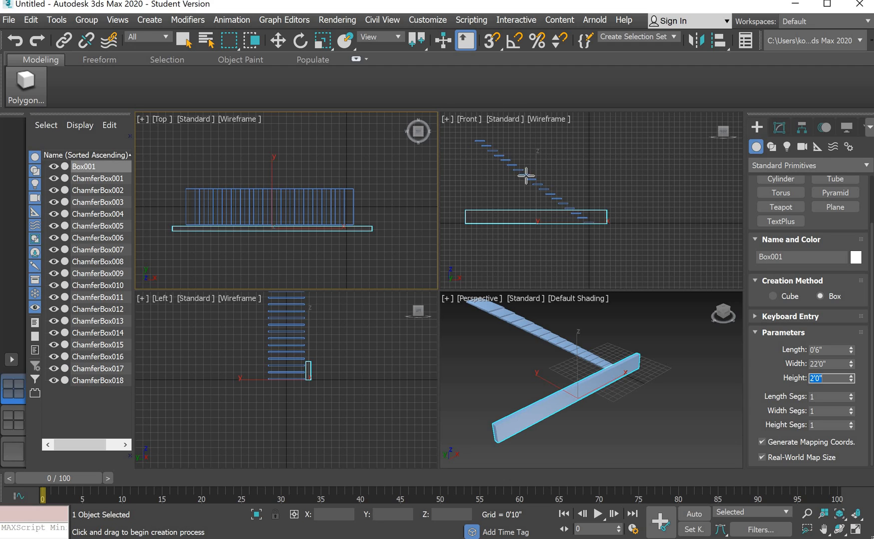
Step: Rotate the box about 37 degrees in the Front viewport so that it follows the slope of the stair treads
left_click(184, 43)
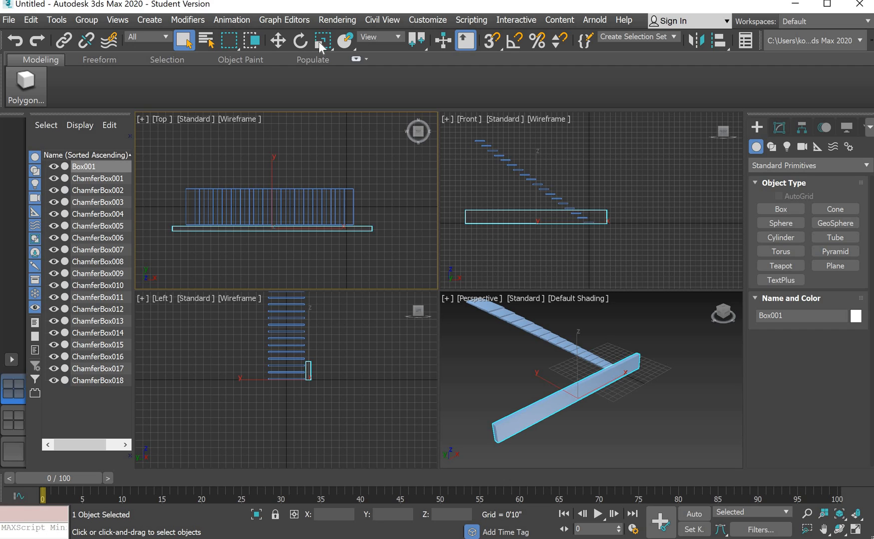
left_click(299, 44)
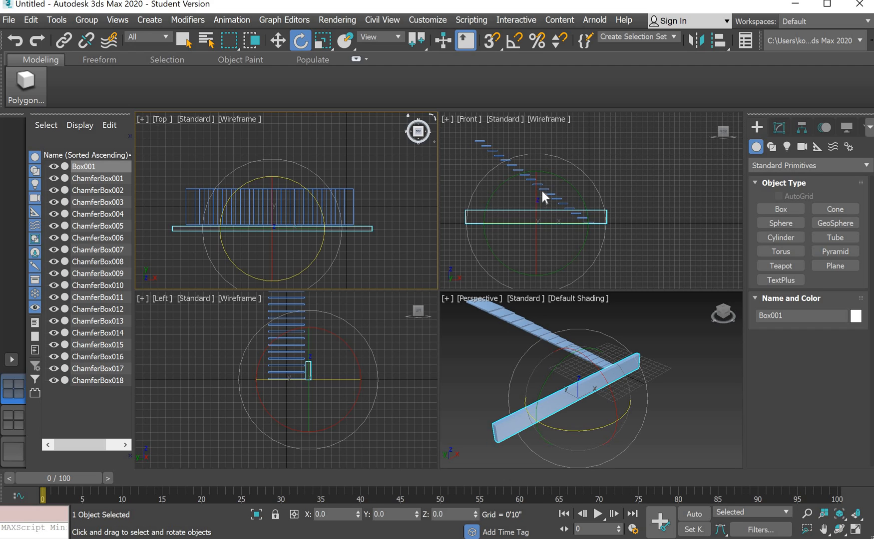
right_click(599, 198)
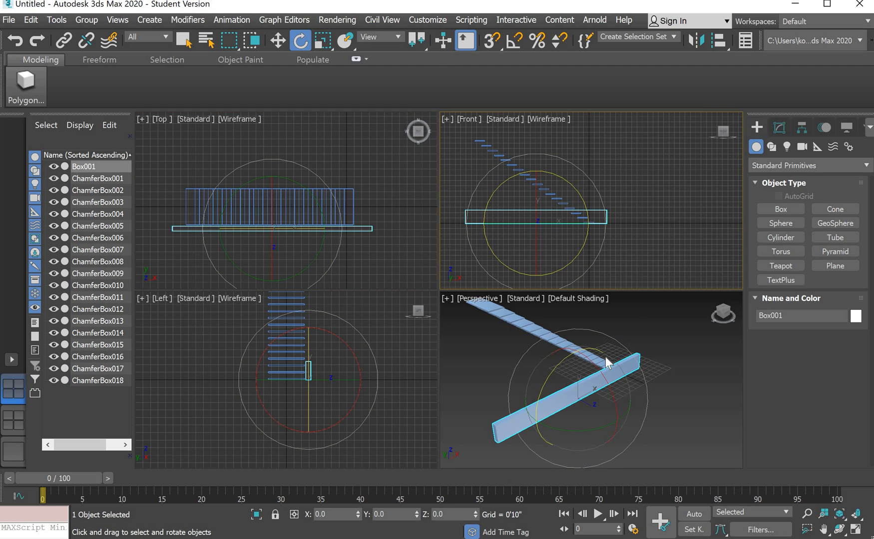
scroll(546, 358, "down", 3)
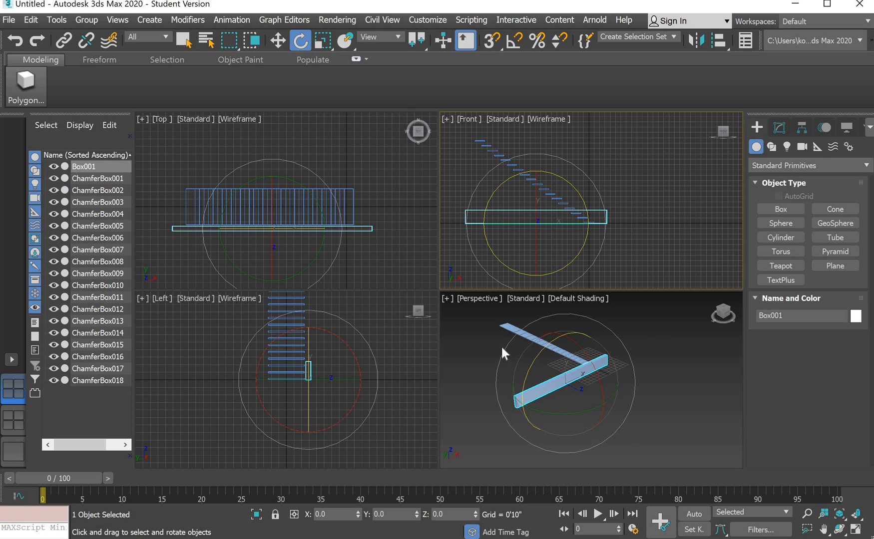
scroll(501, 347, "up", 3)
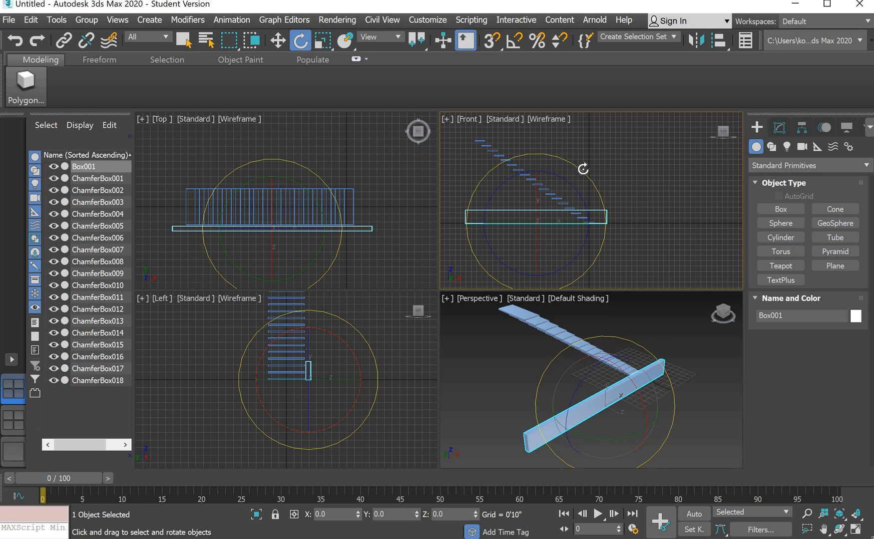
left_click_drag(582, 168, 600, 185)
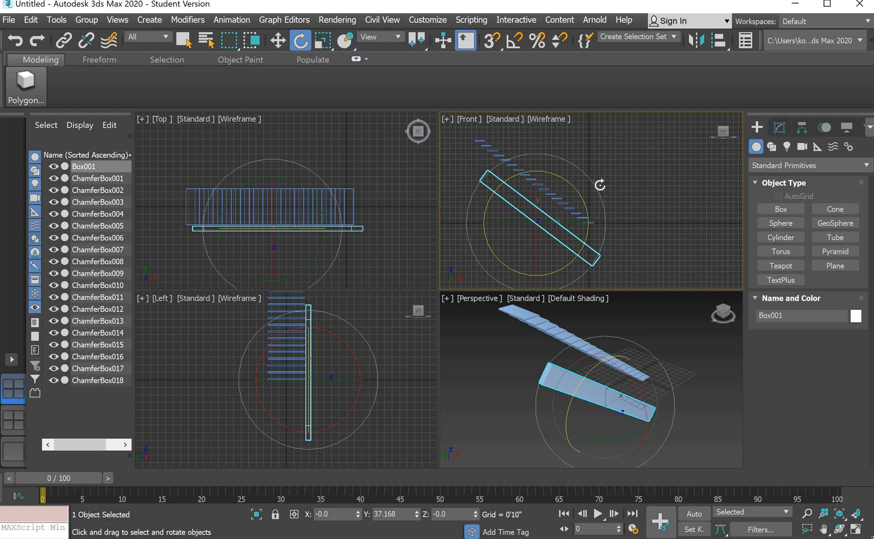
Step: Move the slanted box over the treads in the Front viewport, align it against their side edge in the Top viewport, and check it in Perspective
left_click(278, 37)
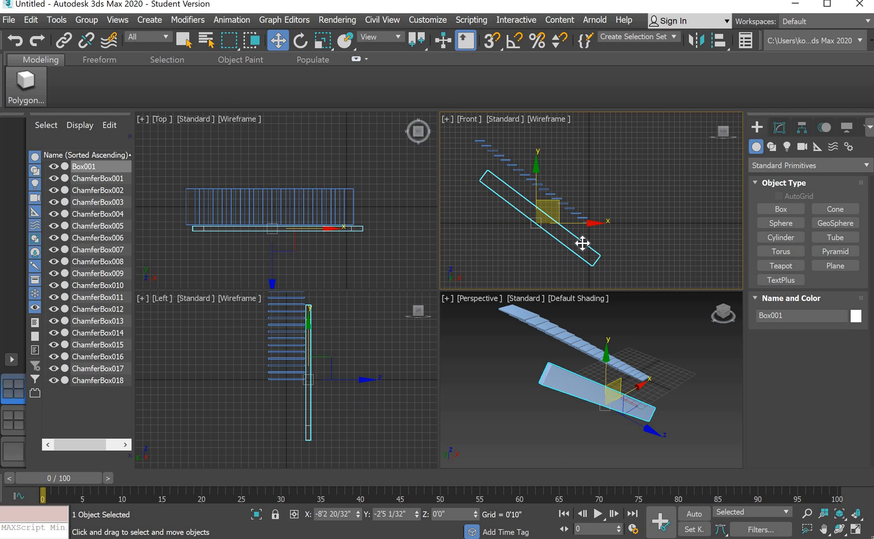
left_click_drag(579, 245, 578, 203)
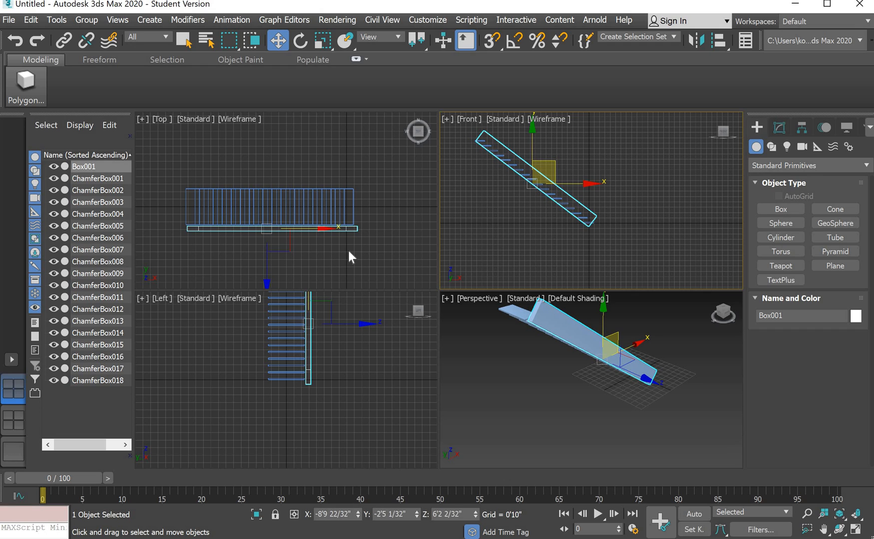
left_click(379, 255)
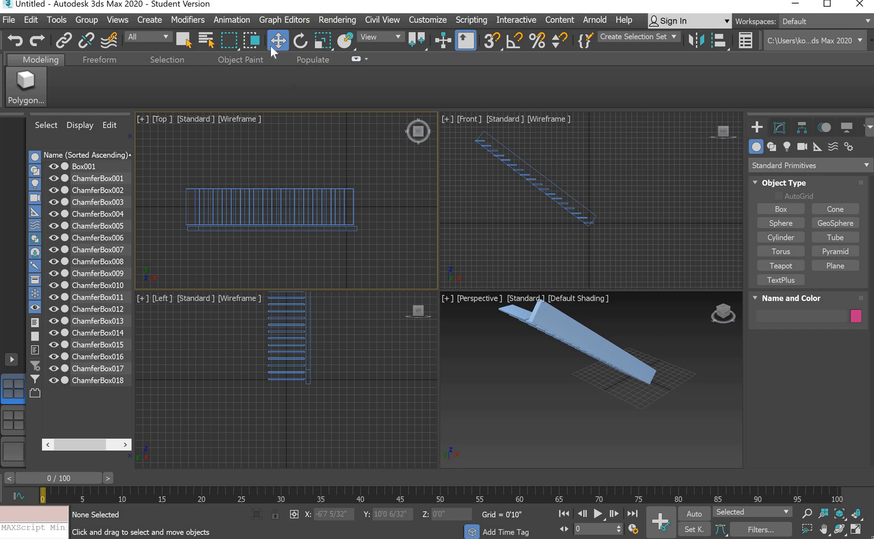
left_click(275, 230)
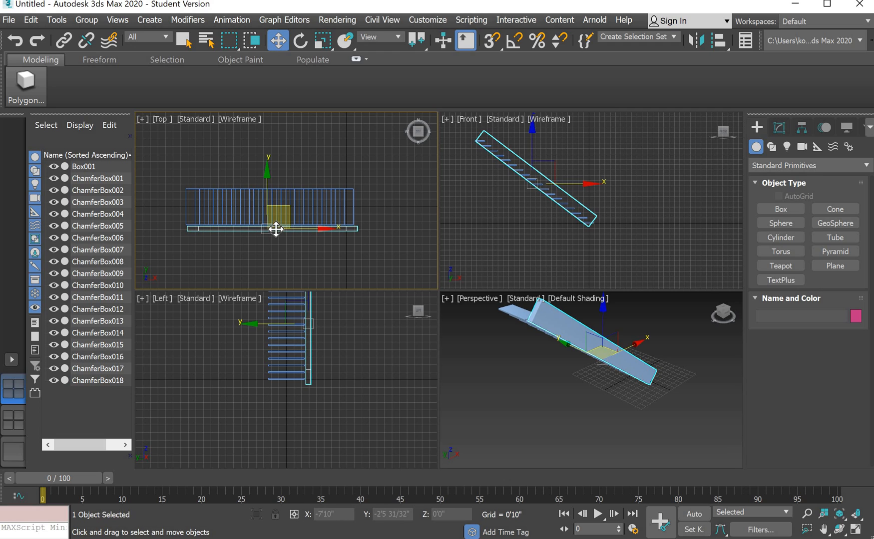
left_click_drag(274, 229, 273, 229)
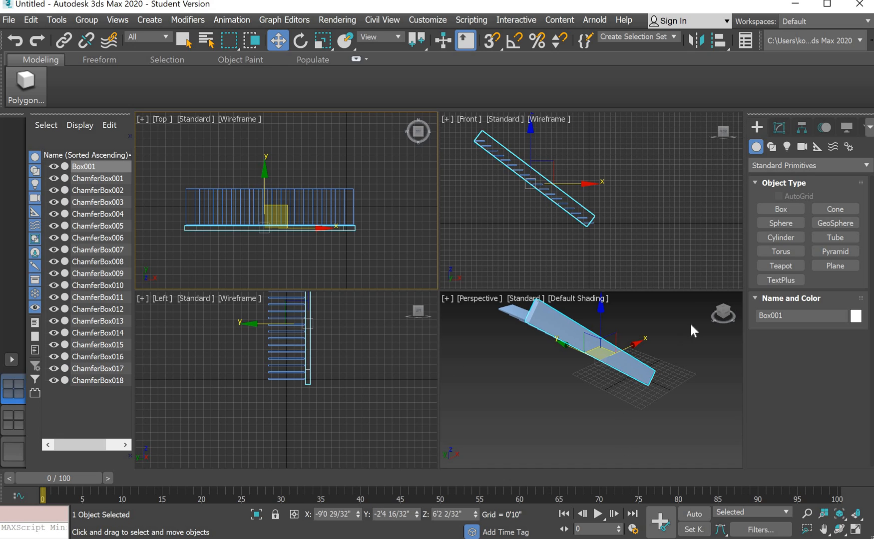
middle_click_drag(683, 335, 708, 355, "alt")
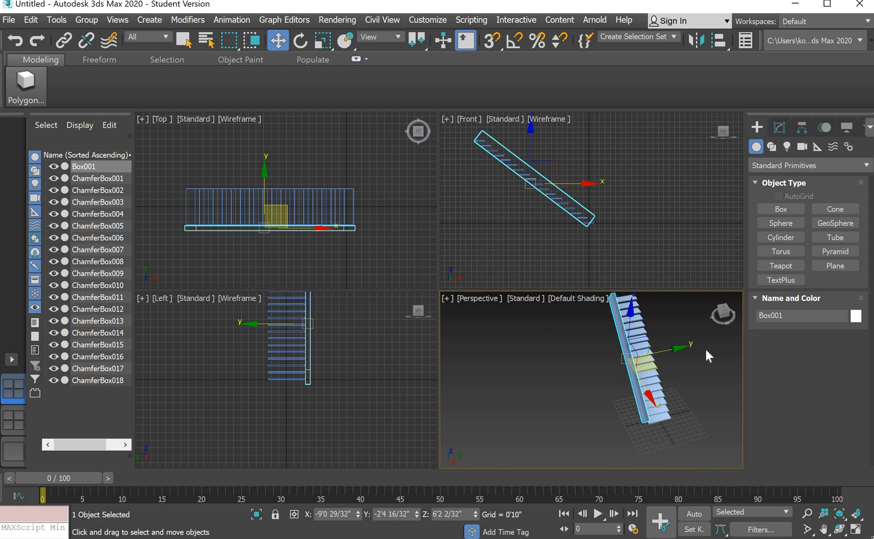
left_click(723, 318)
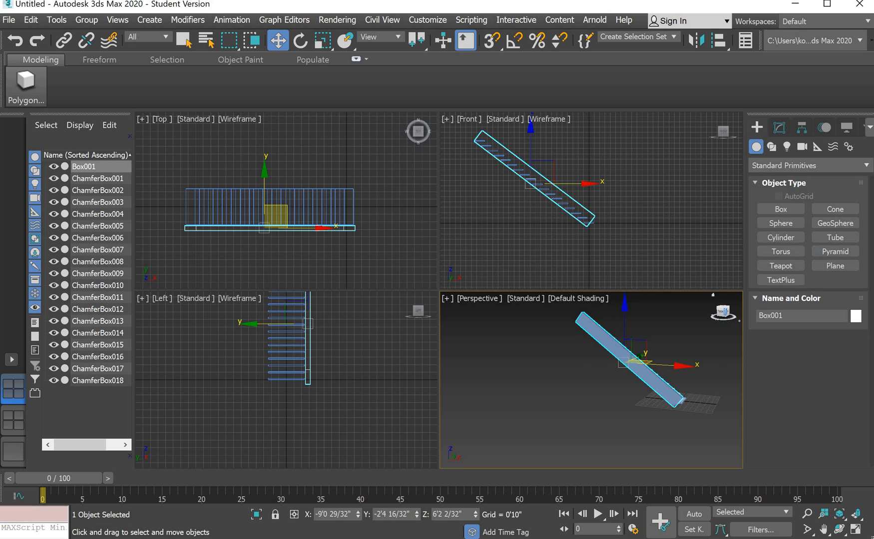
left_click(724, 319)
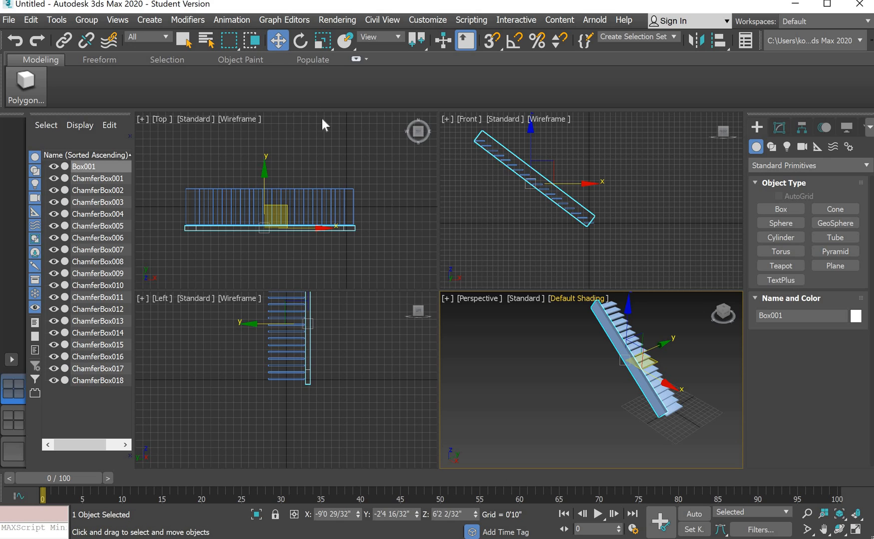
Step: Clone the slanted box and move the clone along Y in the Top viewport to the treads' opposite side, at about Y 2'4"
right_click(342, 225)
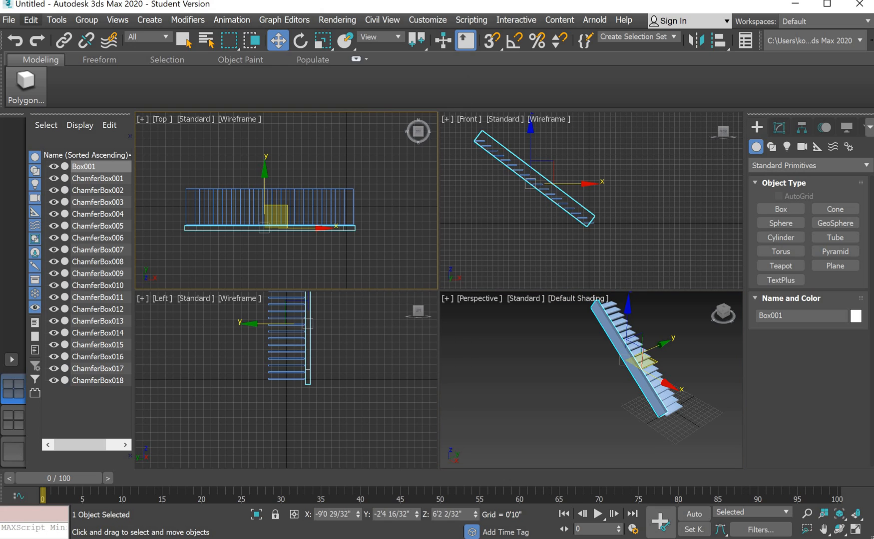
left_click(28, 23)
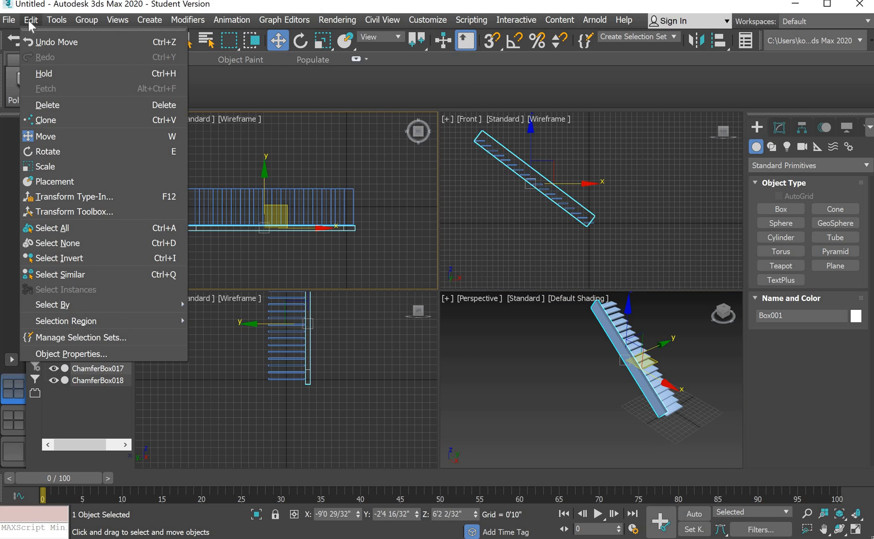
left_click(54, 121)
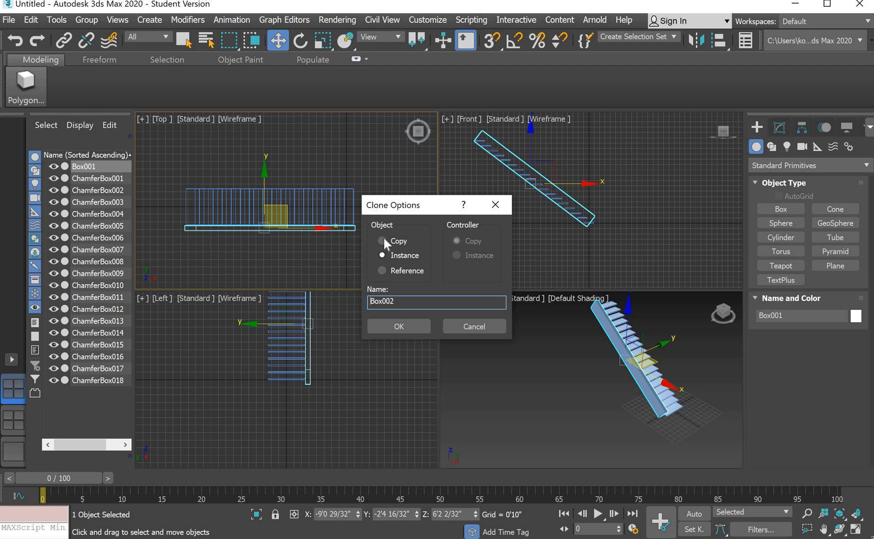
left_click(397, 327)
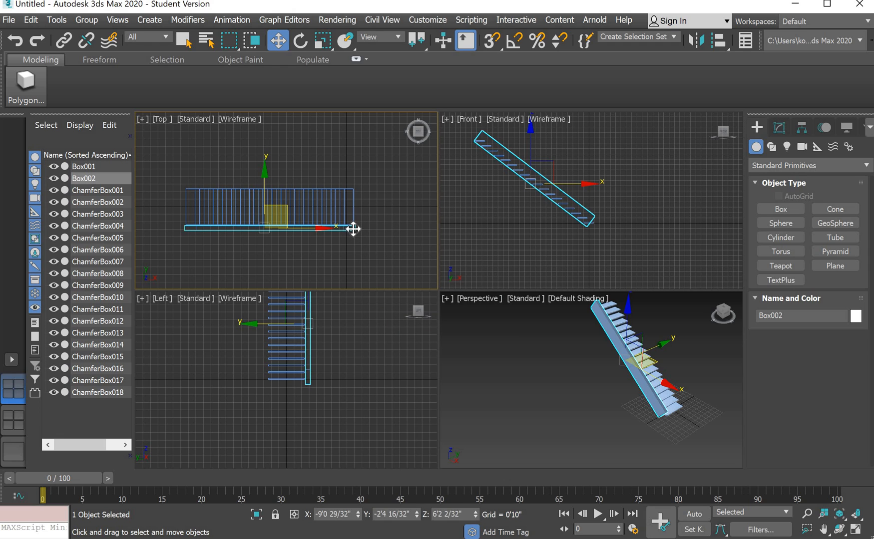
left_click_drag(353, 229, 353, 188)
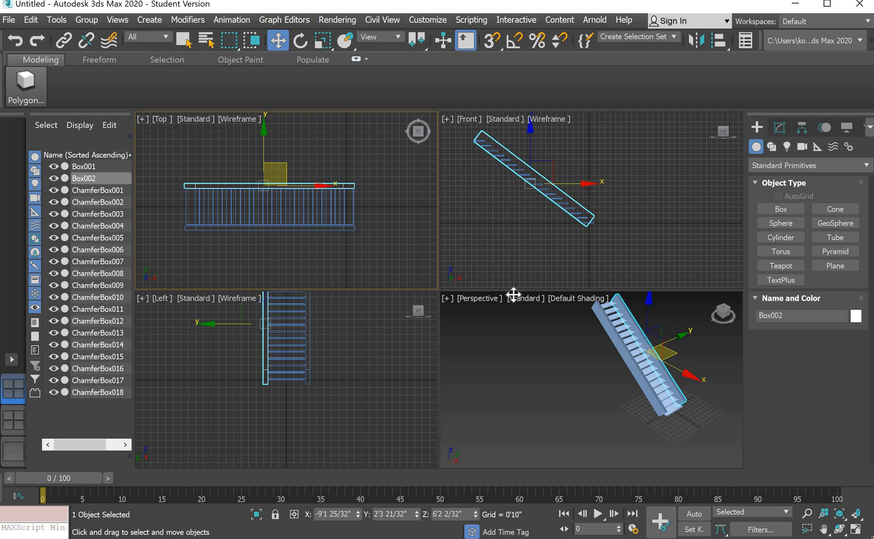
Step: Examine the staircase in the Left viewport and from several angles in Perspective, checking how both side boxes meet the treads
scroll(313, 364, "down", 3)
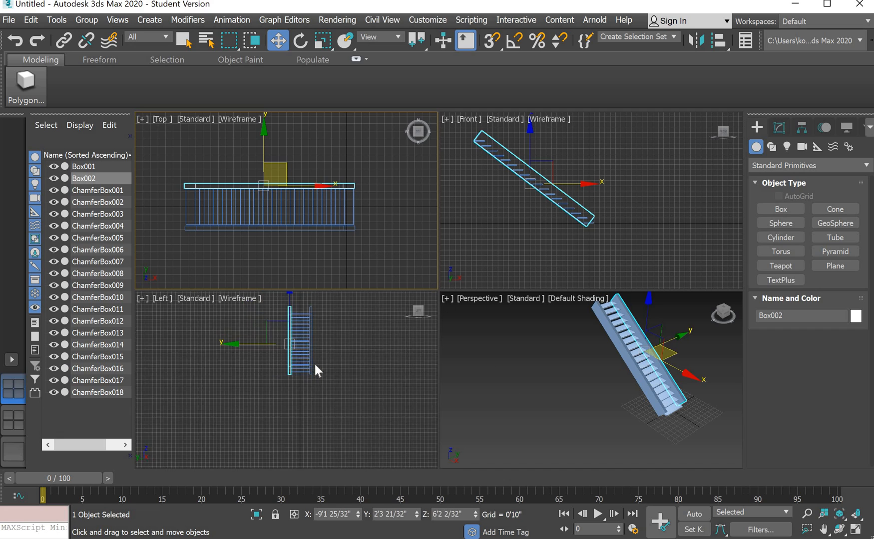
scroll(324, 329, "up", 2)
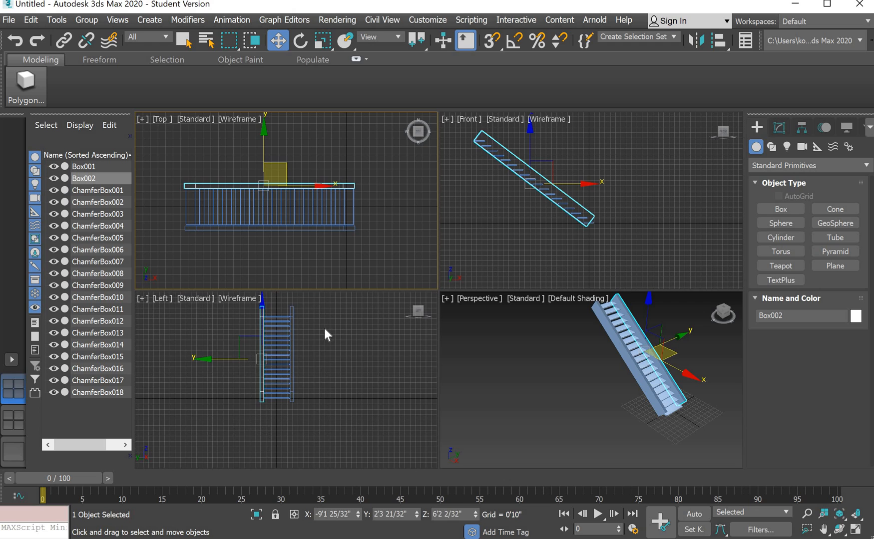
left_click(580, 378)
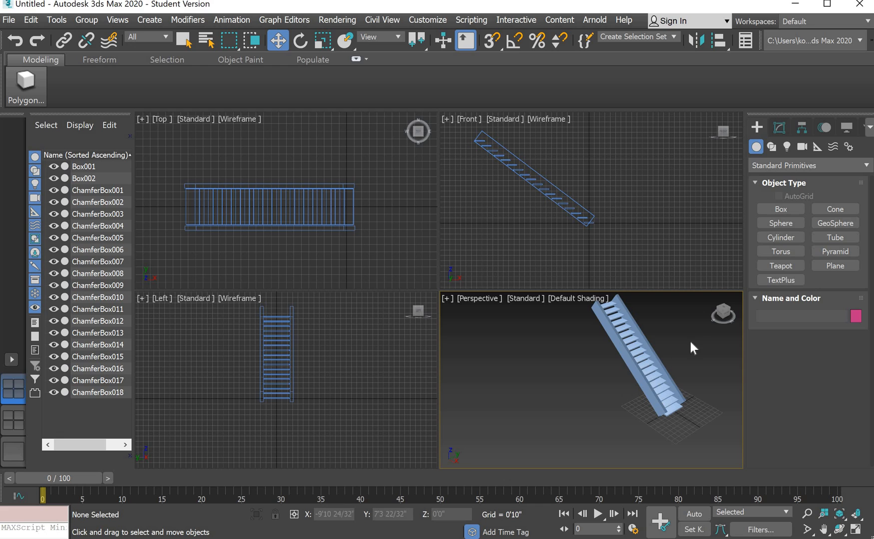
scroll(706, 346, "up", 3)
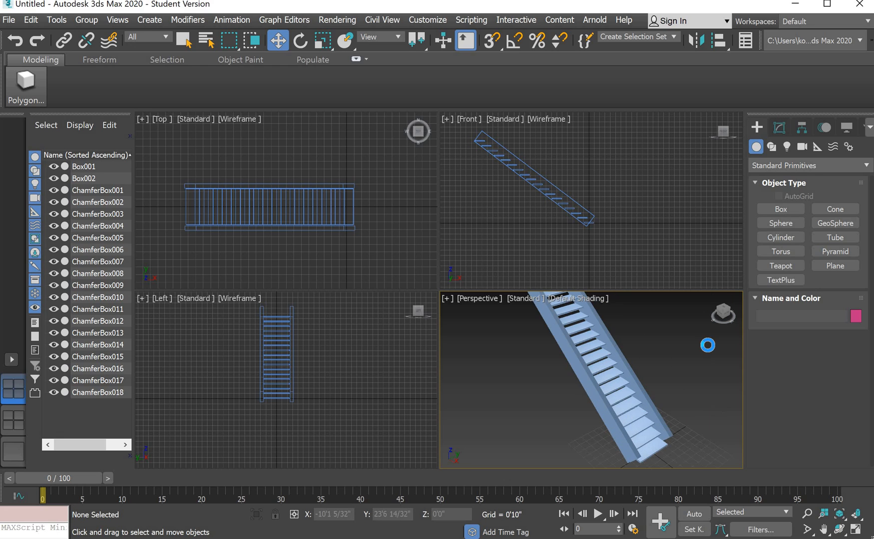
scroll(709, 345, "down", 4)
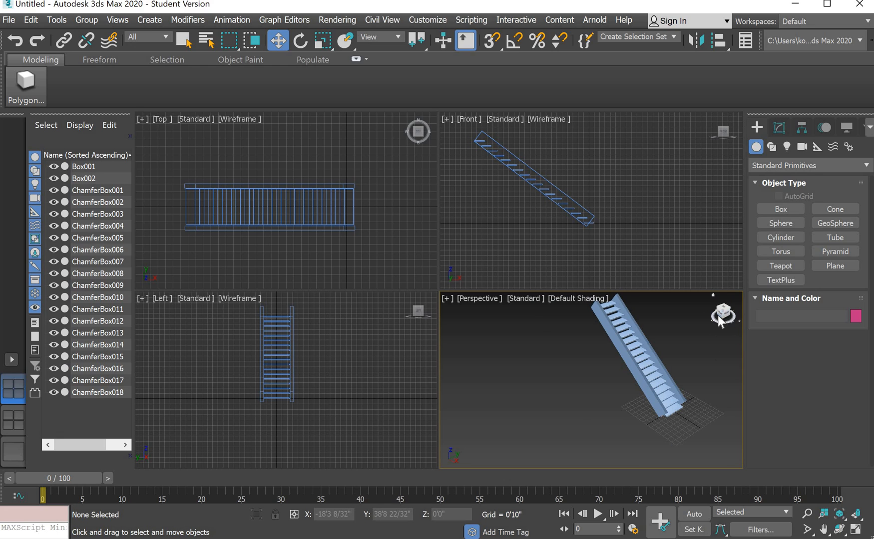
left_click_drag(720, 321, 705, 339)
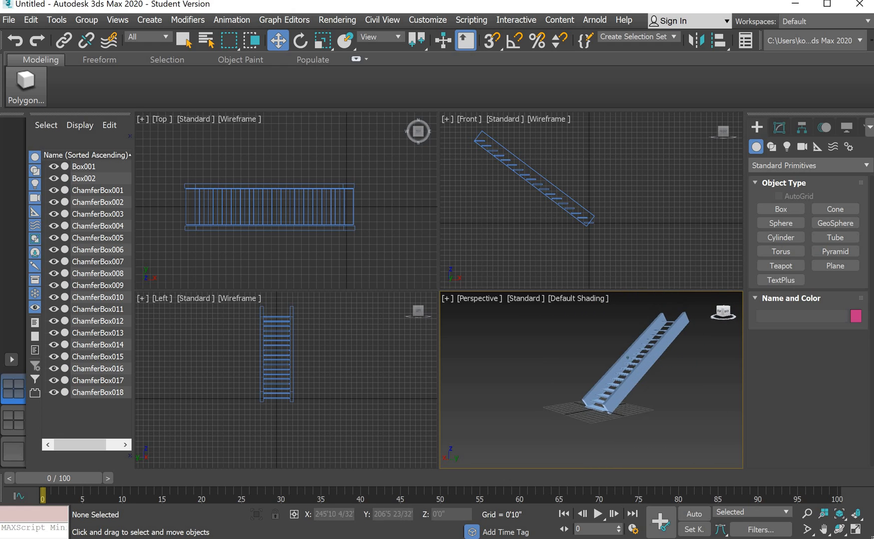
middle_click_drag(628, 358, 625, 332, "alt")
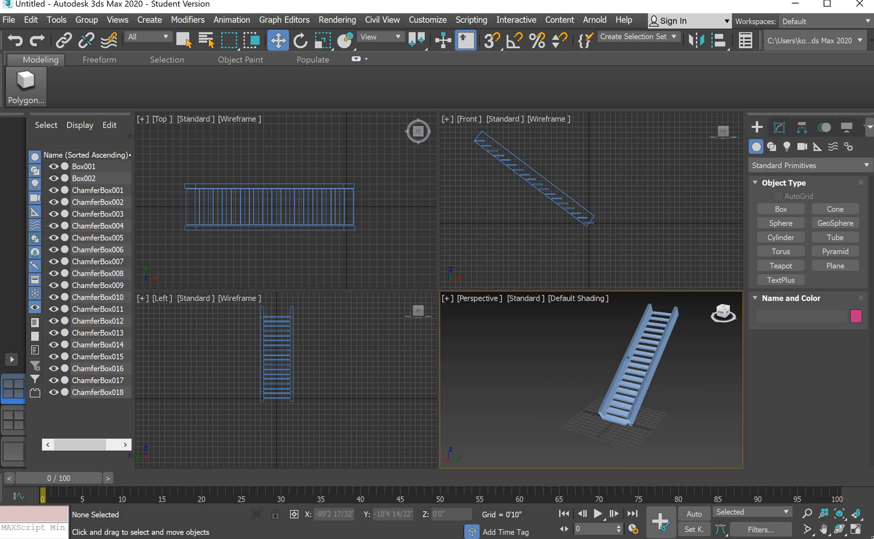
middle_click_drag(628, 358, 652, 368, "alt")
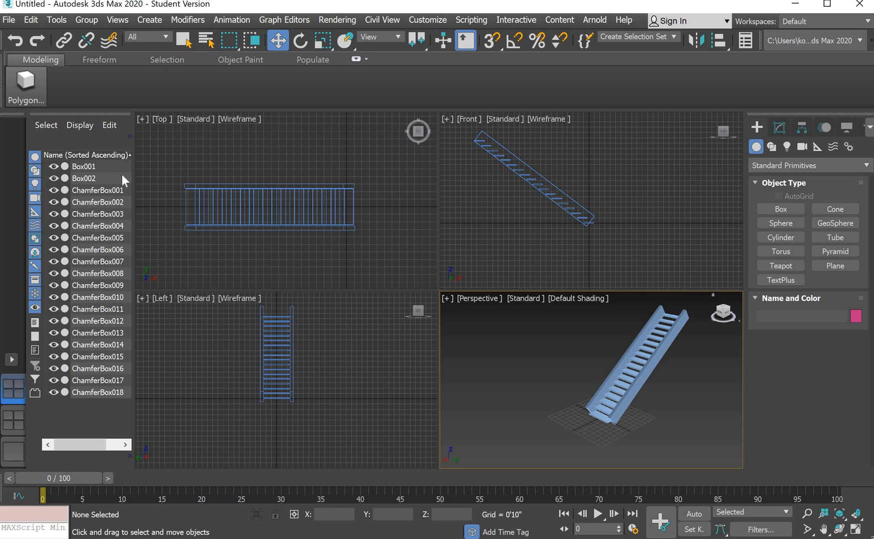